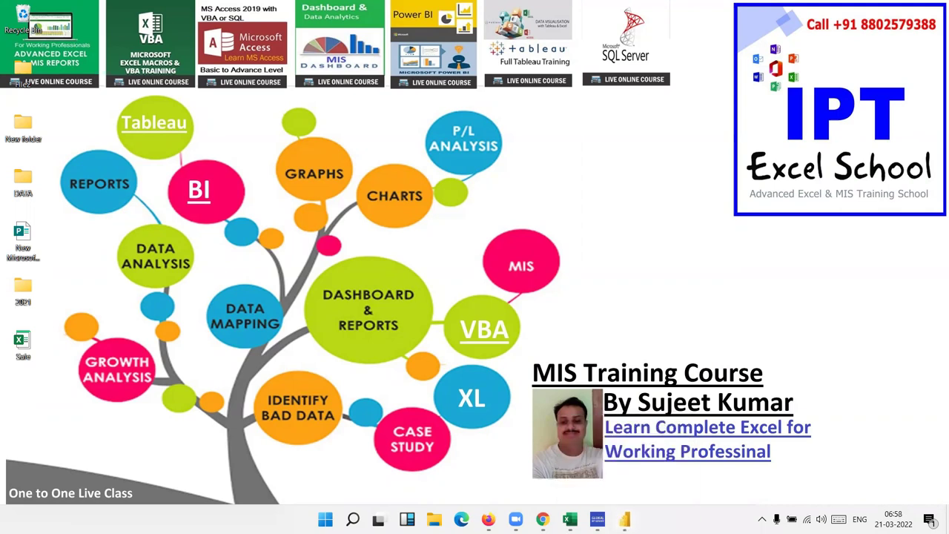
# Step: Bring the Power BI Desktop window with the empty report to the foreground
pyautogui.click(625, 519)
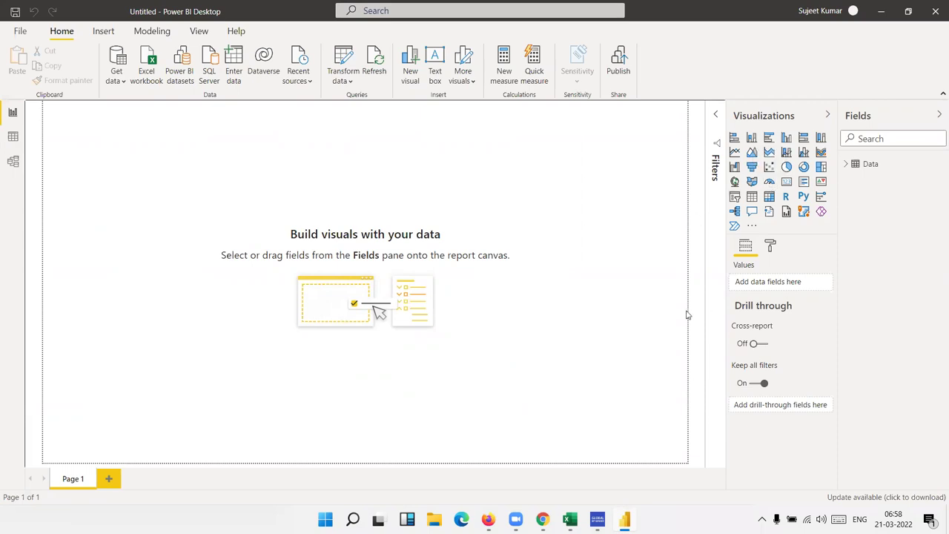
pyautogui.moveTo(72, 115)
pyautogui.mouseDown()
pyautogui.moveTo(448, 372)
pyautogui.moveTo(541, 408)
pyautogui.mouseUp()
pyautogui.moveTo(143, 127)
pyautogui.mouseDown()
pyautogui.moveTo(517, 405)
pyautogui.moveTo(576, 409)
pyautogui.mouseUp()
pyautogui.click(13, 115)
pyautogui.click(14, 137)
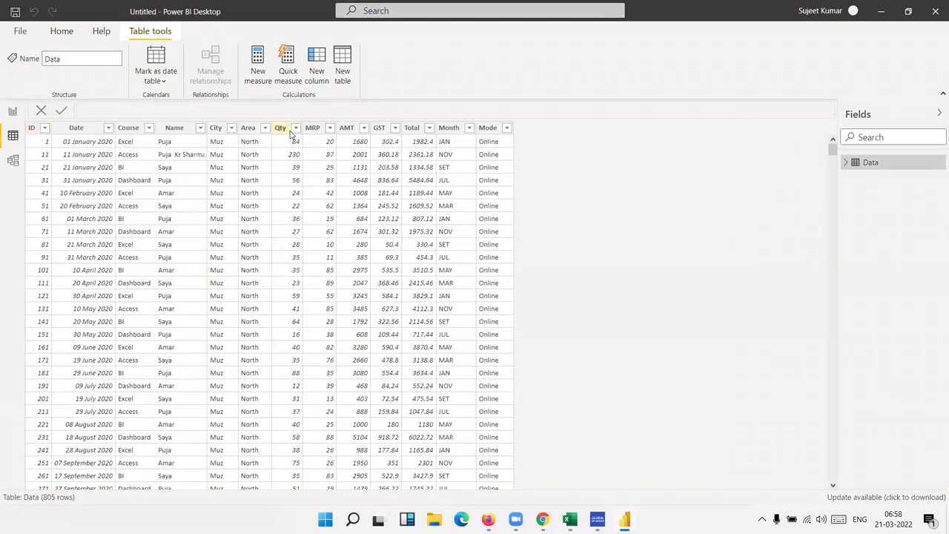
pyautogui.click(13, 113)
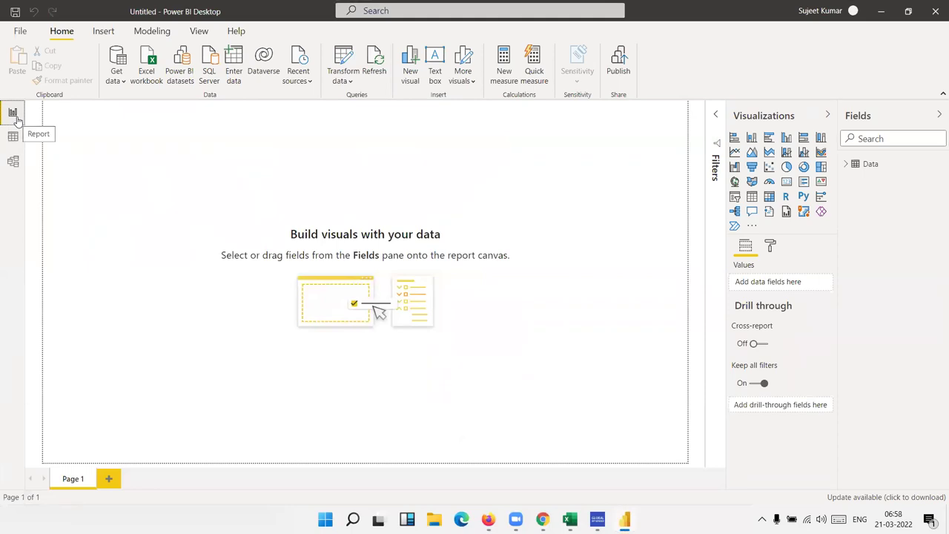
# Step: Add an enlarged gauge visual with Qty as its value, reading 39K on 0K–78K
pyautogui.click(769, 183)
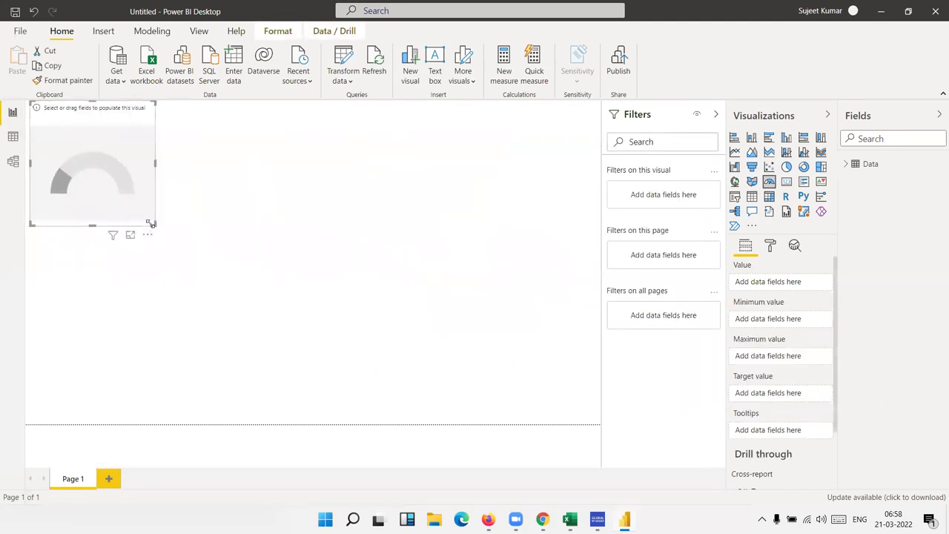
pyautogui.moveTo(150, 223); pyautogui.dragTo(262, 287)
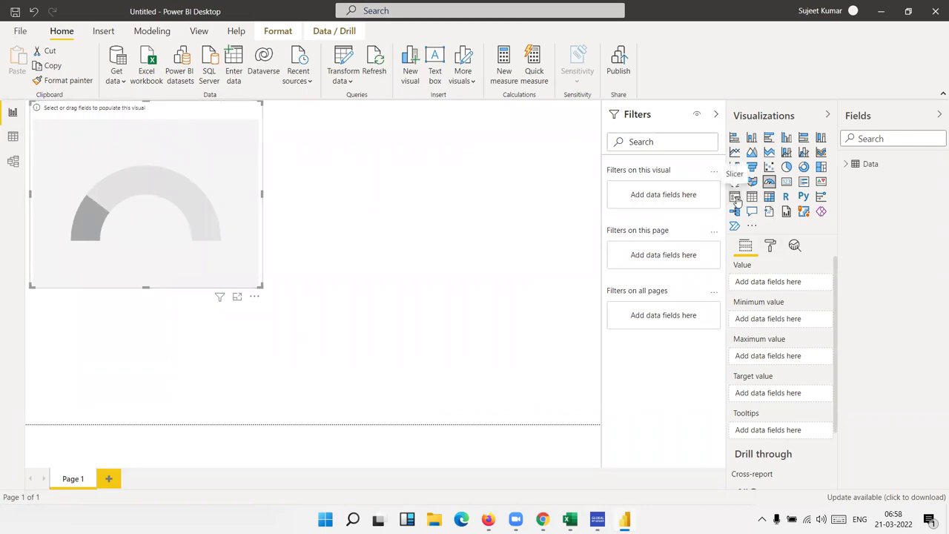
pyautogui.click(847, 164)
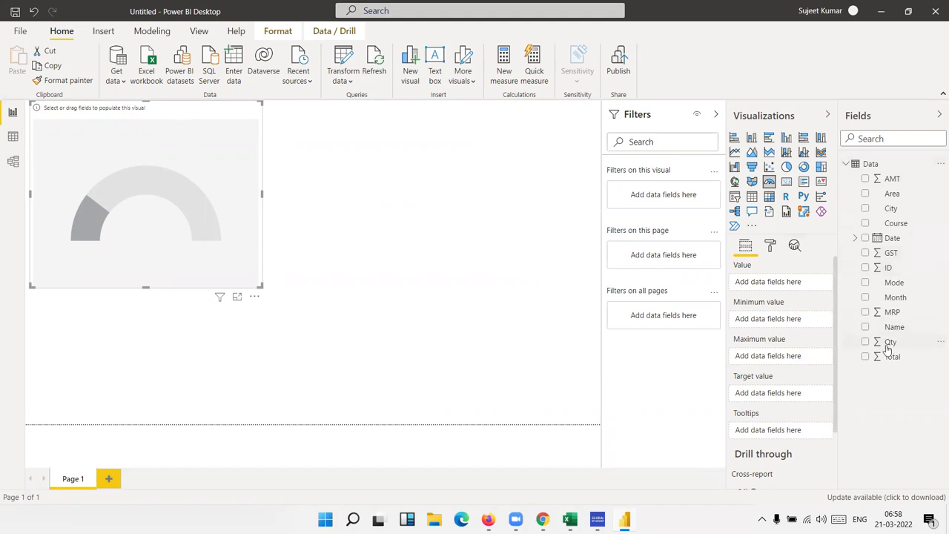
pyautogui.moveTo(889, 345); pyautogui.dragTo(415, 246)
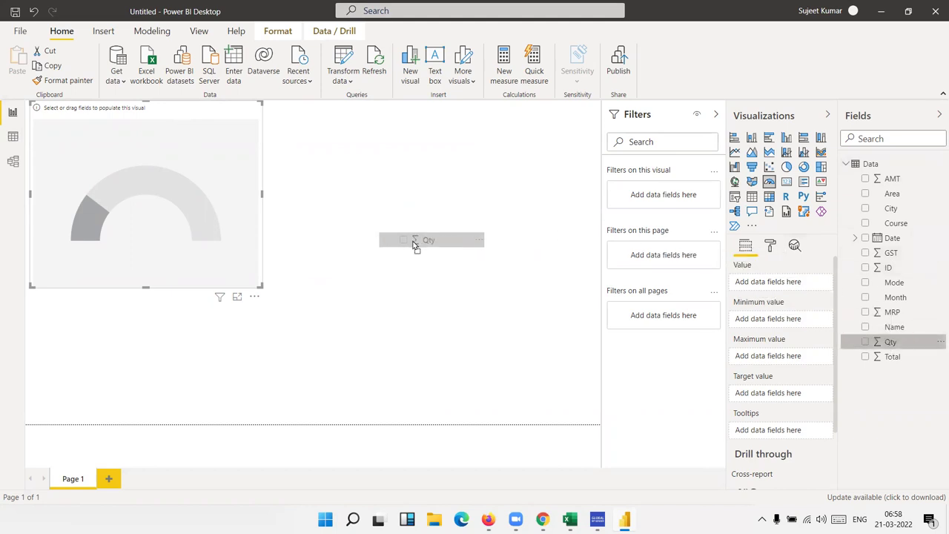
pyautogui.moveTo(415, 247); pyautogui.dragTo(188, 181)
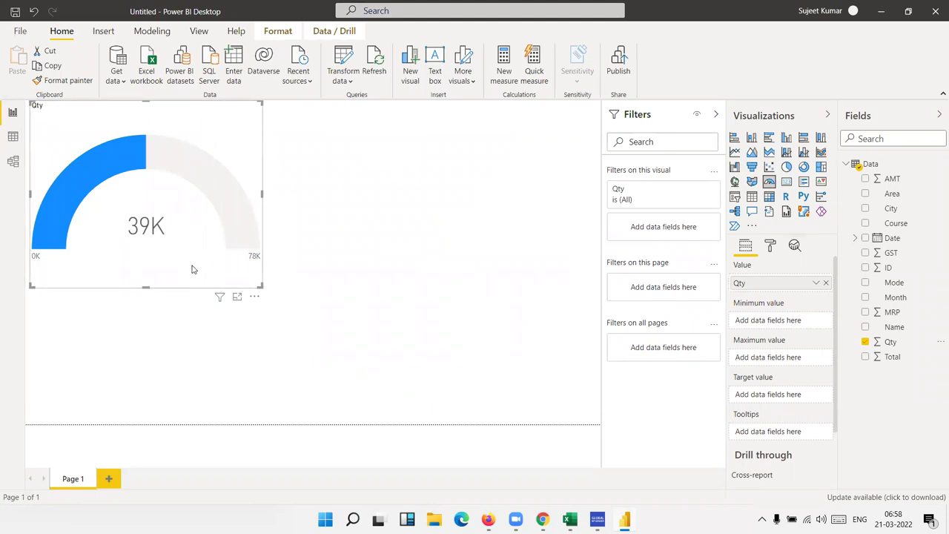
# Step: Move the Qty gauge right and down, then check Data view and return to Report view
pyautogui.moveTo(199, 259); pyautogui.dragTo(312, 299)
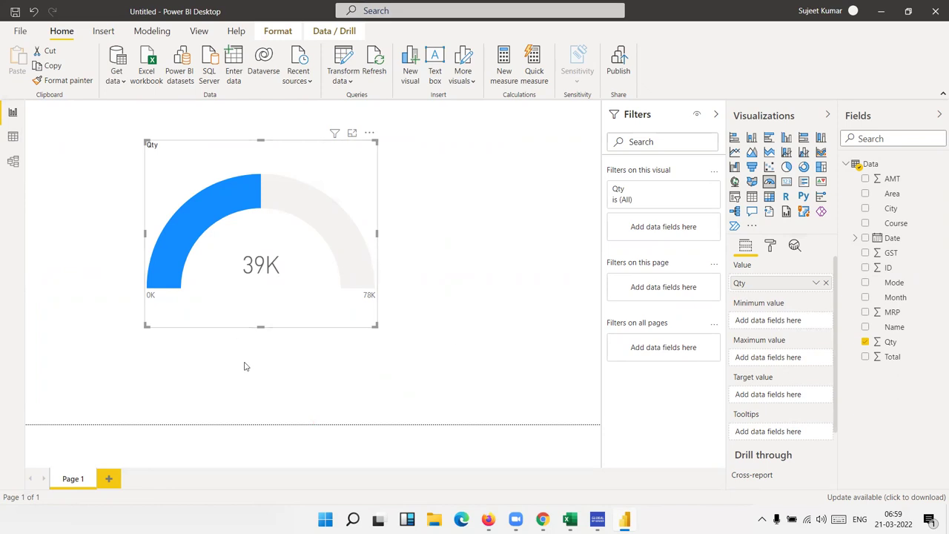
pyautogui.click(13, 137)
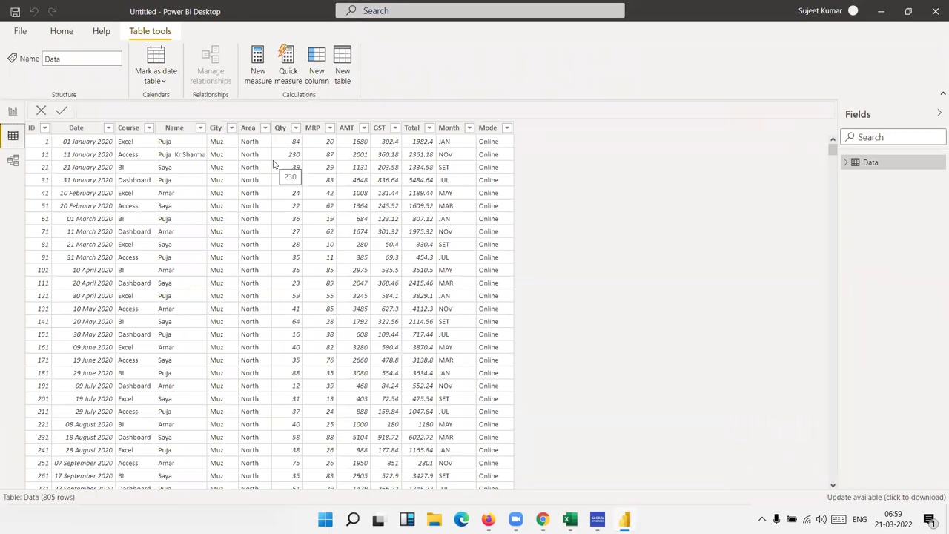
pyautogui.click(13, 112)
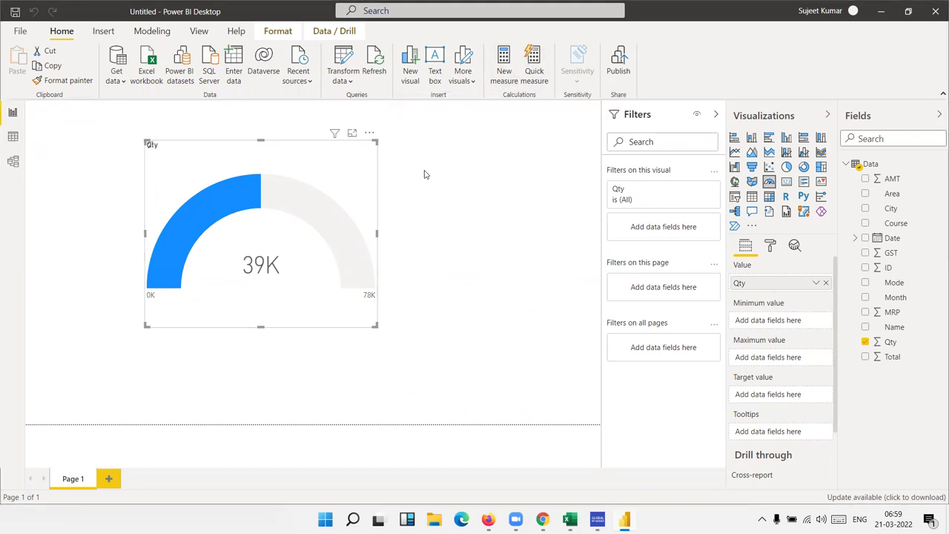
# Step: Create measure MAXQty = COUNT(Data[Qty])*100 and make it the gauge's maximum value (80K)
pyautogui.doubleClick(104, 111)
pyautogui.write('MAXQty =')
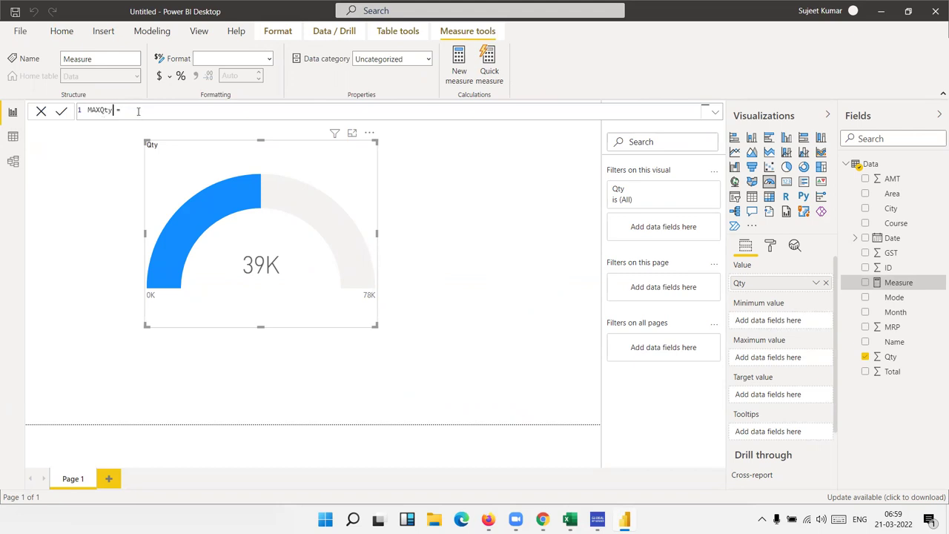
pyautogui.write('su')
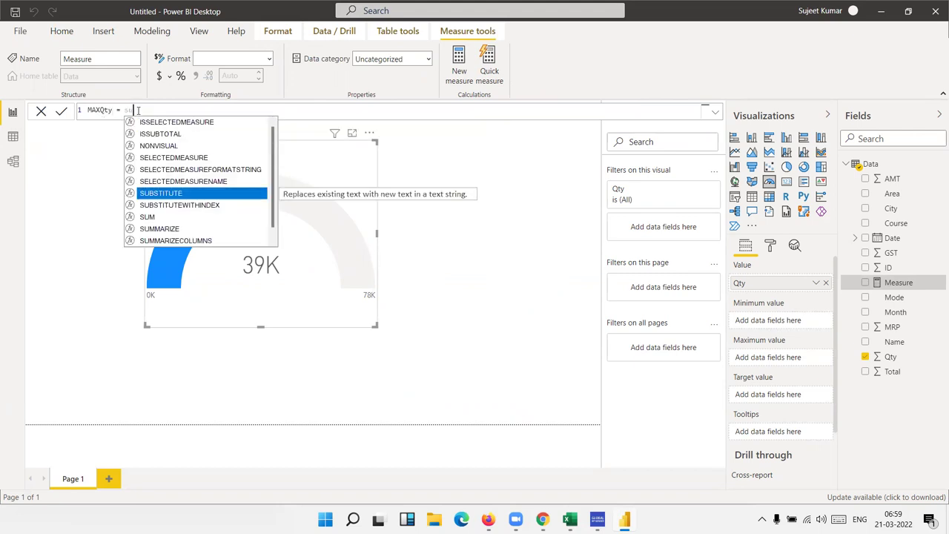
pyautogui.press('BackSpace')
pyautogui.press('BackSpace')
pyautogui.write('cou')
pyautogui.press('Down')
pyautogui.press('Up')
pyautogui.press('Tab')
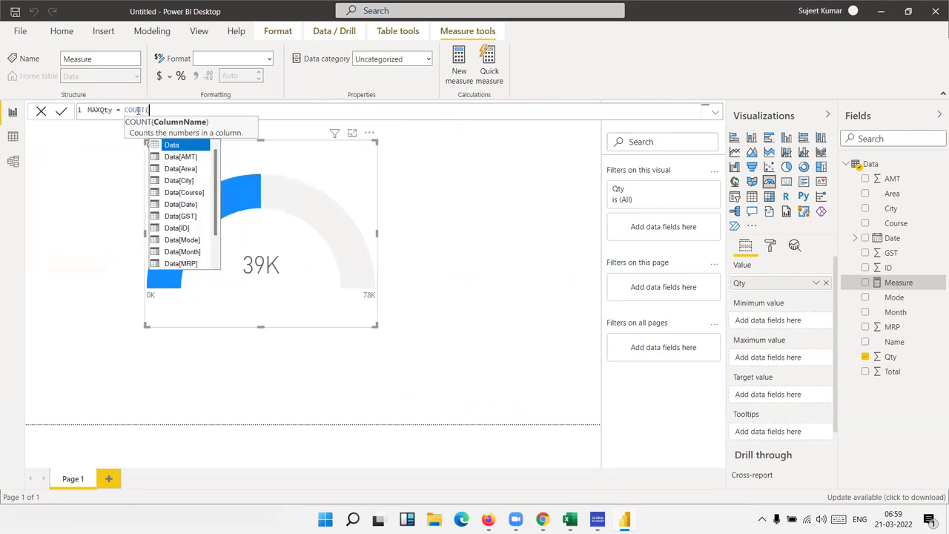
pyautogui.write('q')
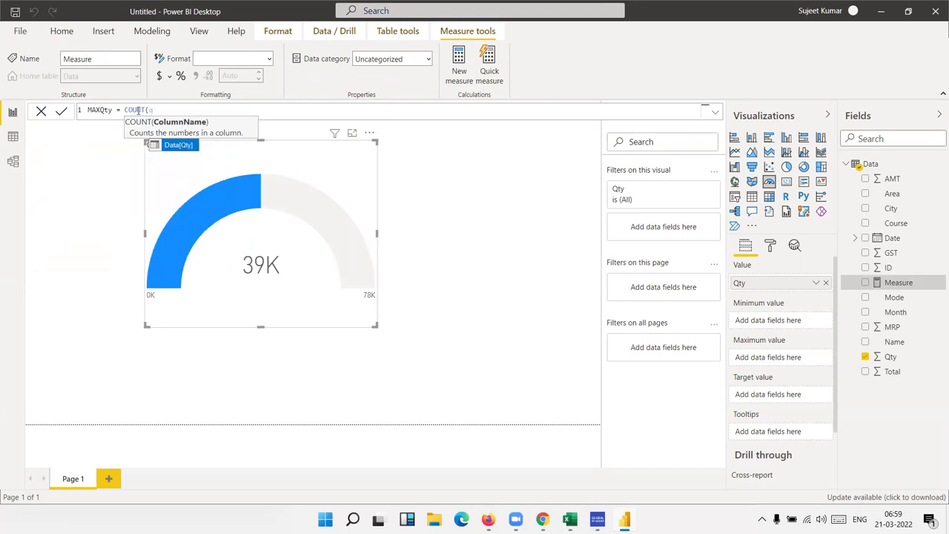
pyautogui.press('Tab')
pyautogui.write(')*')
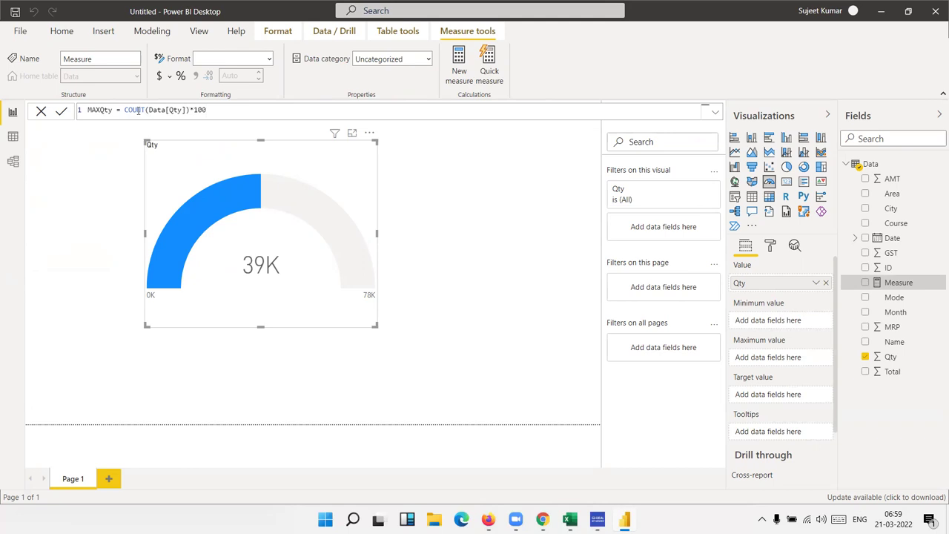
pyautogui.press('Return')
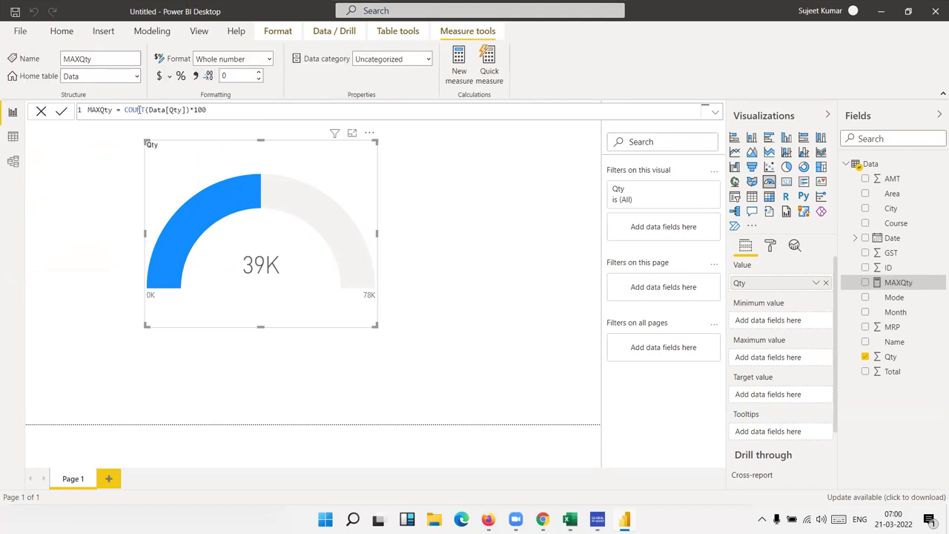
pyautogui.moveTo(899, 283)
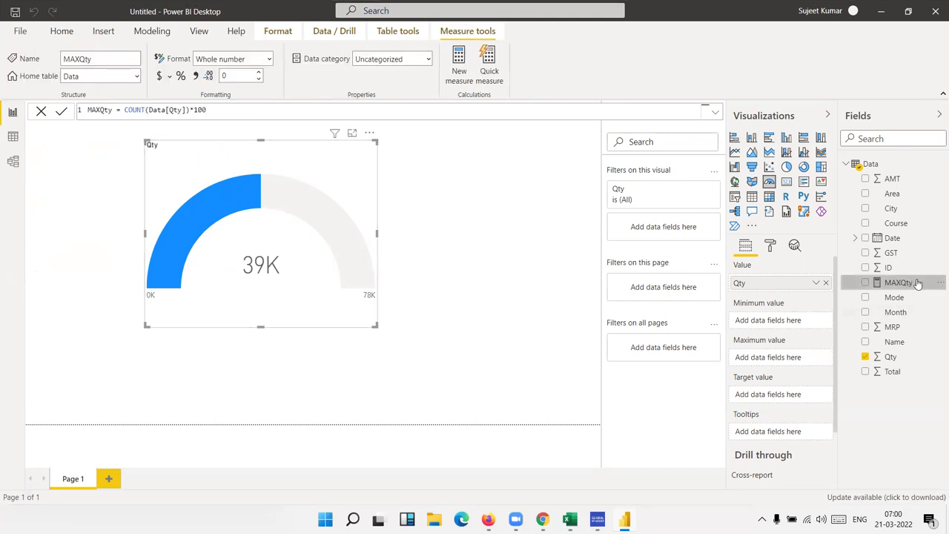
pyautogui.moveTo(913, 287); pyautogui.dragTo(797, 362)
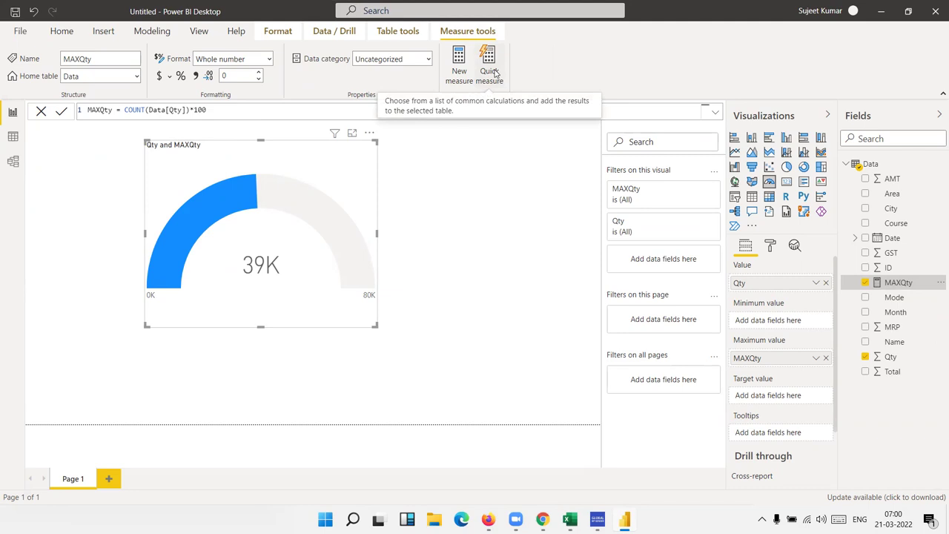
pyautogui.click(458, 86)
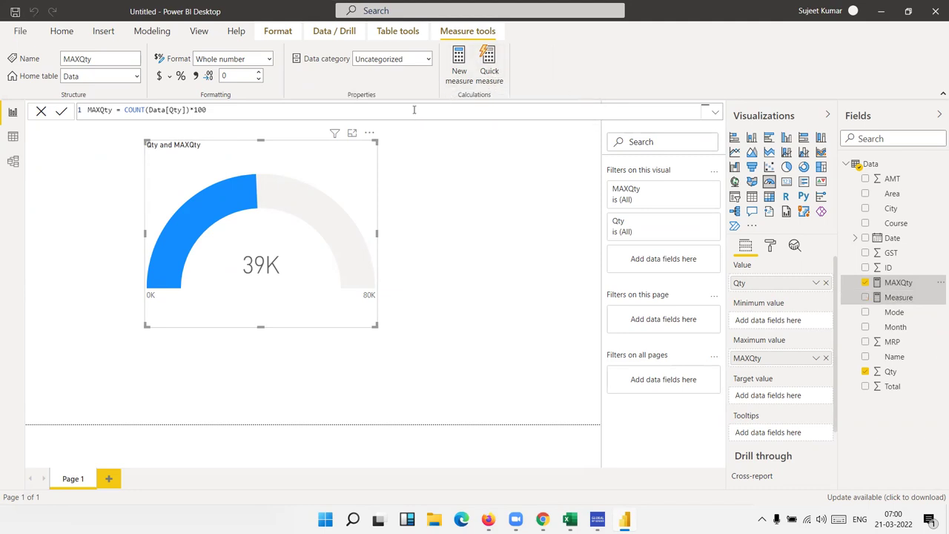
# Step: Rename the new measure to MINQty
pyautogui.doubleClick(100, 110)
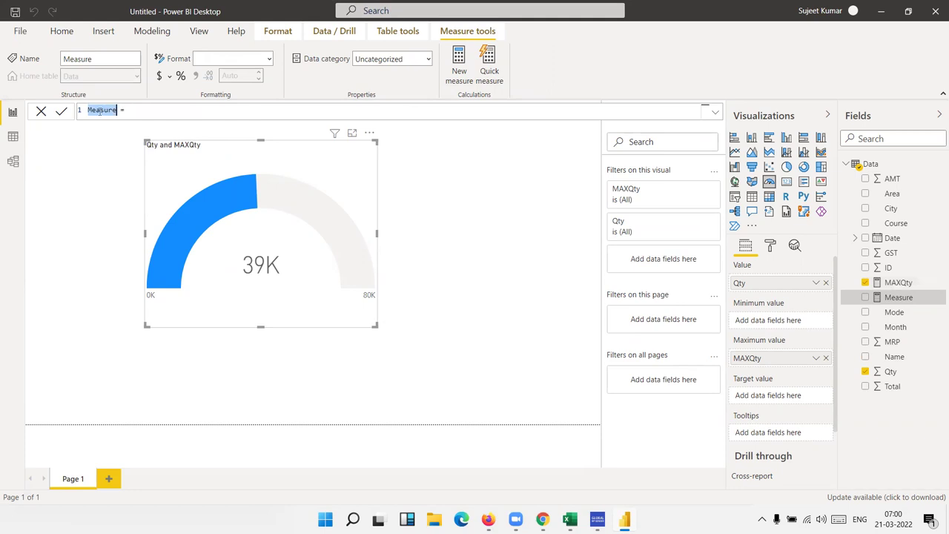
pyautogui.write('MINQ')
pyautogui.write('t')
pyautogui.press('BackSpace')
pyautogui.press('BackSpace')
pyautogui.write('sum')
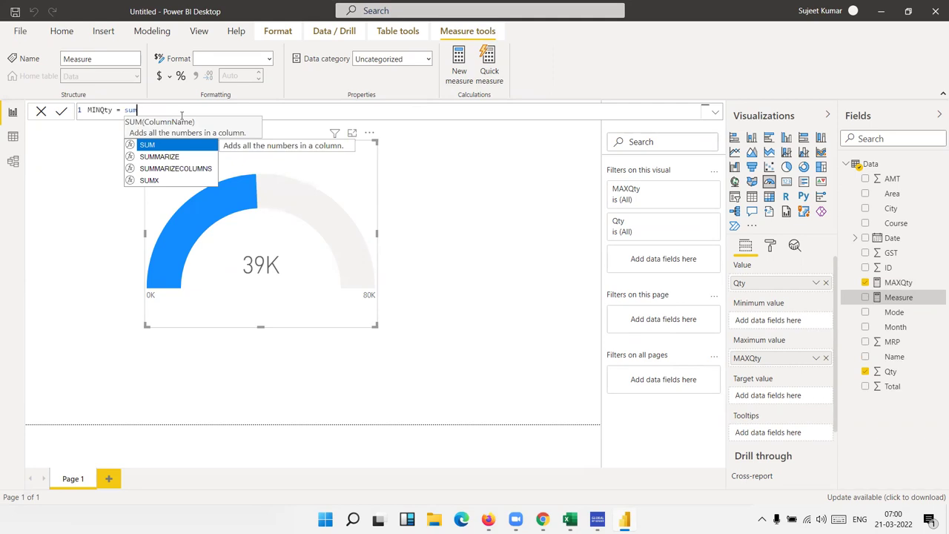
pyautogui.press('BackSpace')
pyautogui.press('BackSpace')
pyautogui.press('BackSpace')
# Step: Define MINQty as COUNT(Data[Qty])*10, removing the extra closing parenthesis
pyautogui.write('coun')
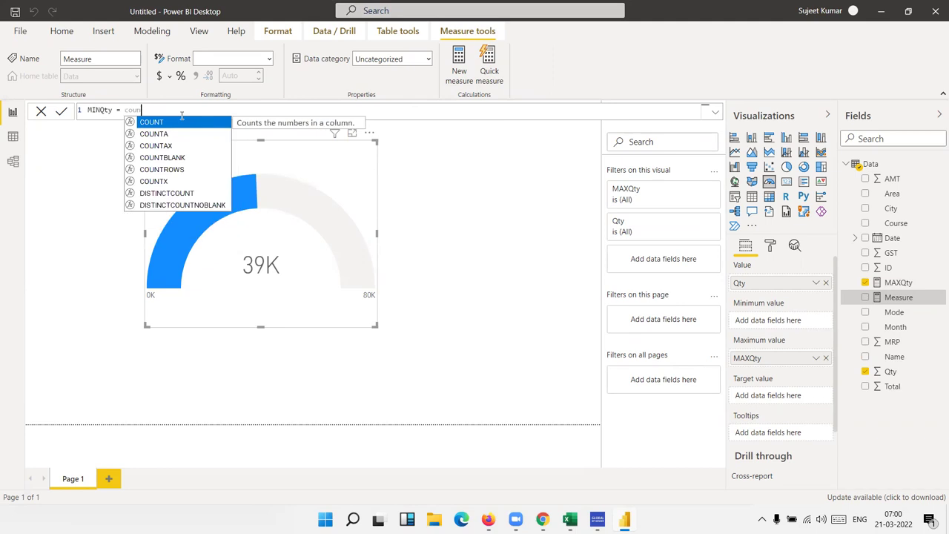
pyautogui.press('Down')
pyautogui.press('Tab')
pyautogui.press('BackSpace')
pyautogui.press('BackSpace')
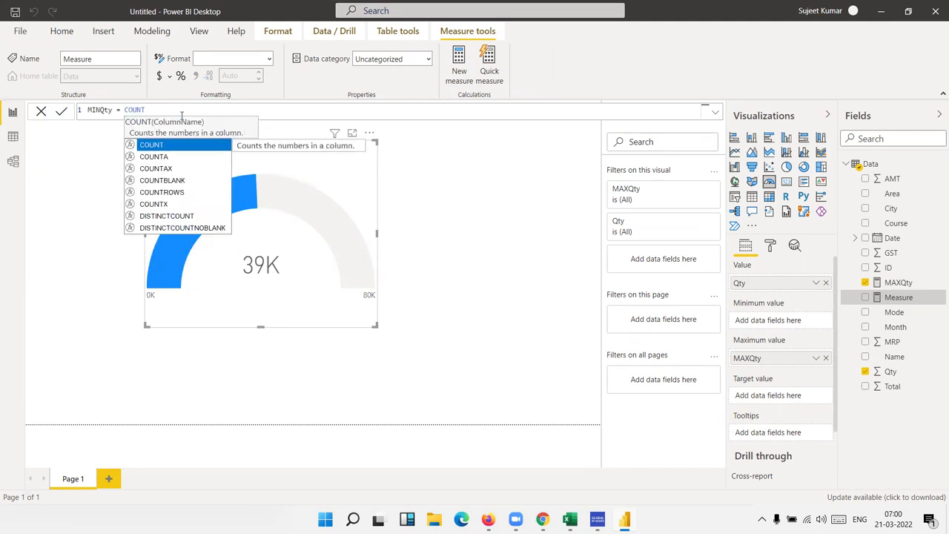
pyautogui.press('Tab')
pyautogui.write('q')
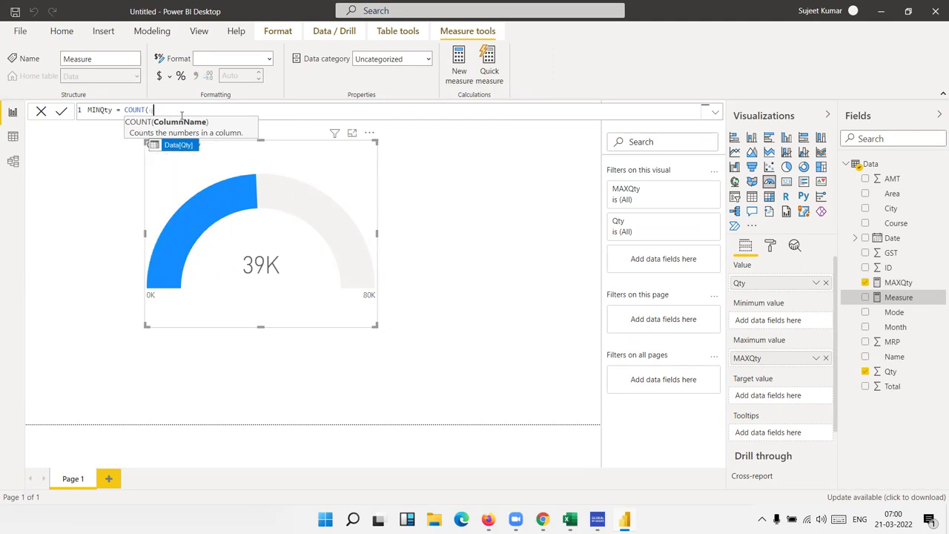
pyautogui.press('Tab')
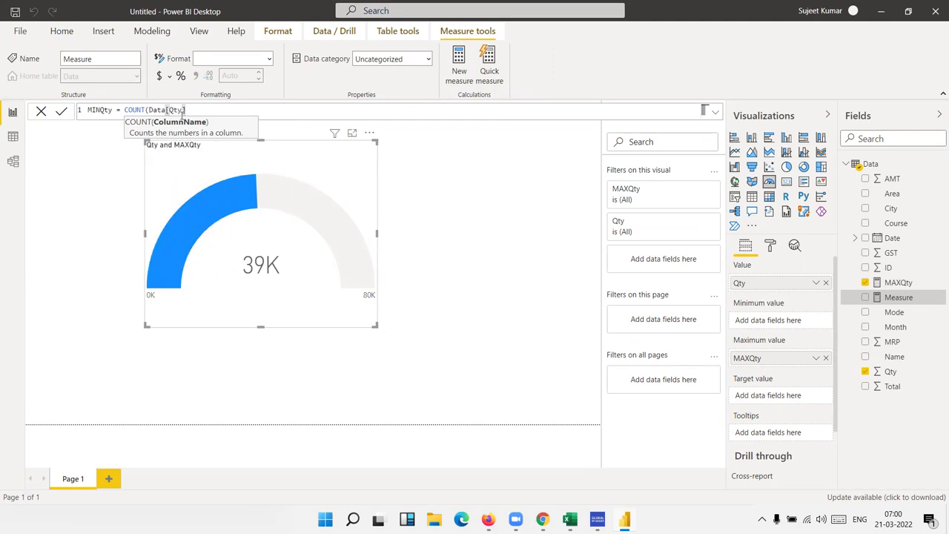
pyautogui.write(')*10')
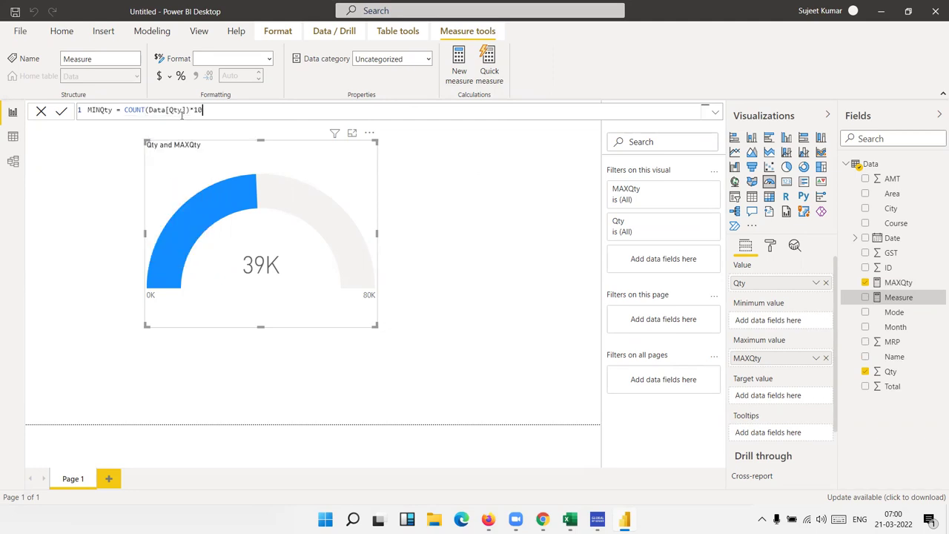
pyautogui.write(')')
pyautogui.press('Return')
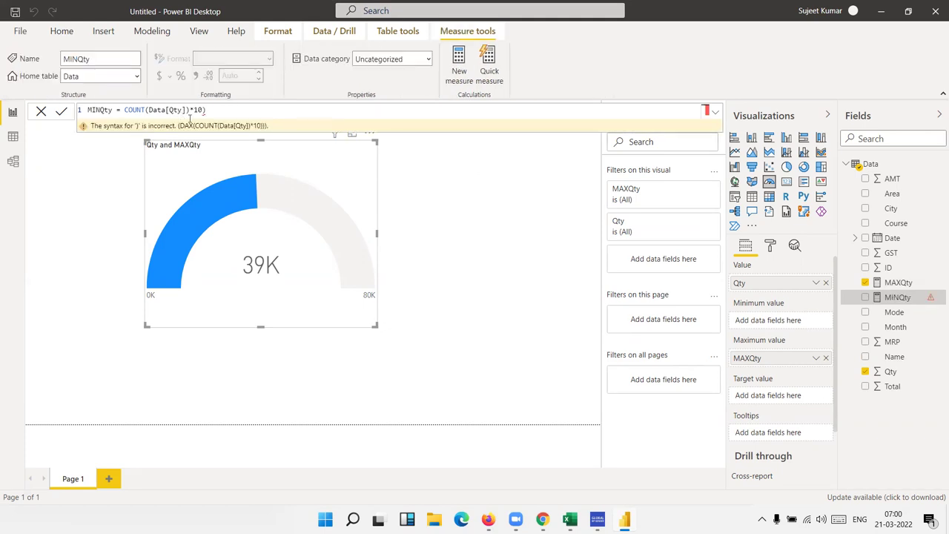
pyautogui.press('BackSpace')
pyautogui.press('Return')
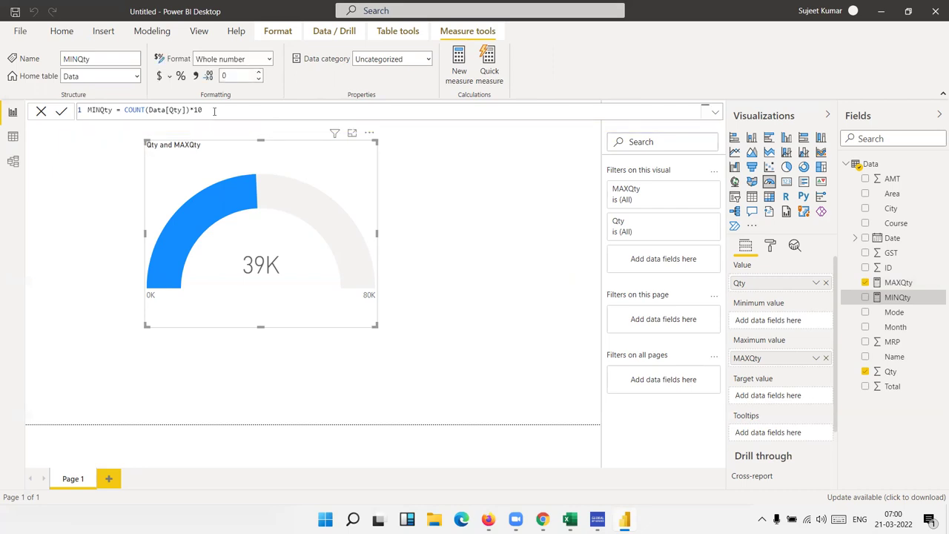
# Step: Put MINQty in the gauge's Minimum value so the scale runs 8K–80K
pyautogui.moveTo(890, 304)
pyautogui.mouseDown()
pyautogui.moveTo(779, 300)
pyautogui.moveTo(804, 300)
pyautogui.moveTo(847, 339)
pyautogui.mouseUp()
pyautogui.moveTo(885, 310); pyautogui.dragTo(789, 322)
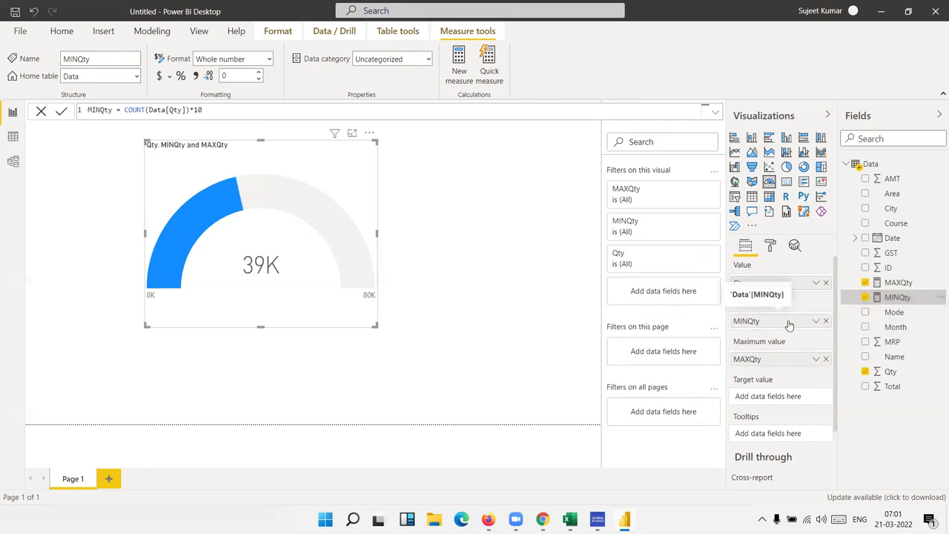
pyautogui.click(510, 229)
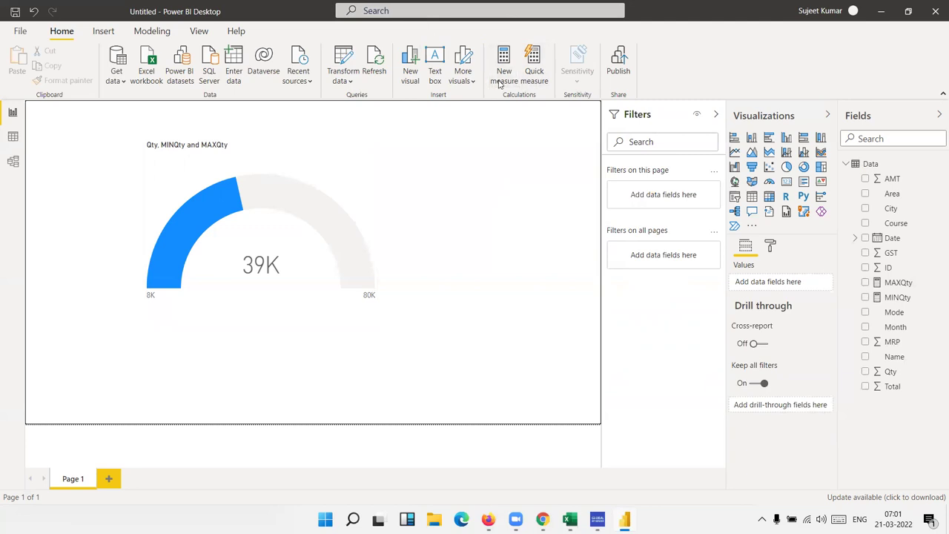
# Step: Add a new measure Target = COUNT(Data[Qty])*40
pyautogui.click(499, 84)
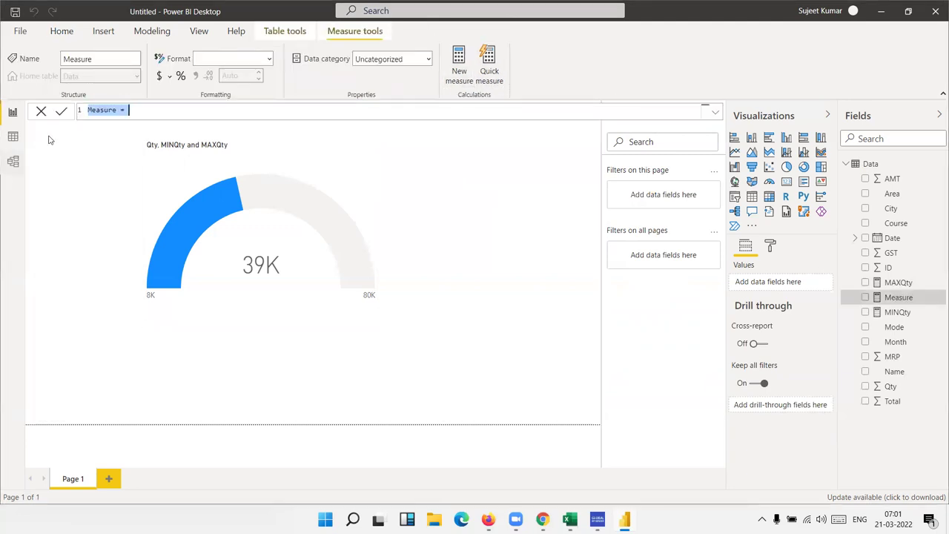
pyautogui.doubleClick(89, 110)
pyautogui.write('Targe')
pyautogui.write('t = ')
pyautogui.write('Xou')
pyautogui.press('BackSpace')
pyautogui.press('BackSpace')
pyautogui.press('BackSpace')
pyautogui.write('u')
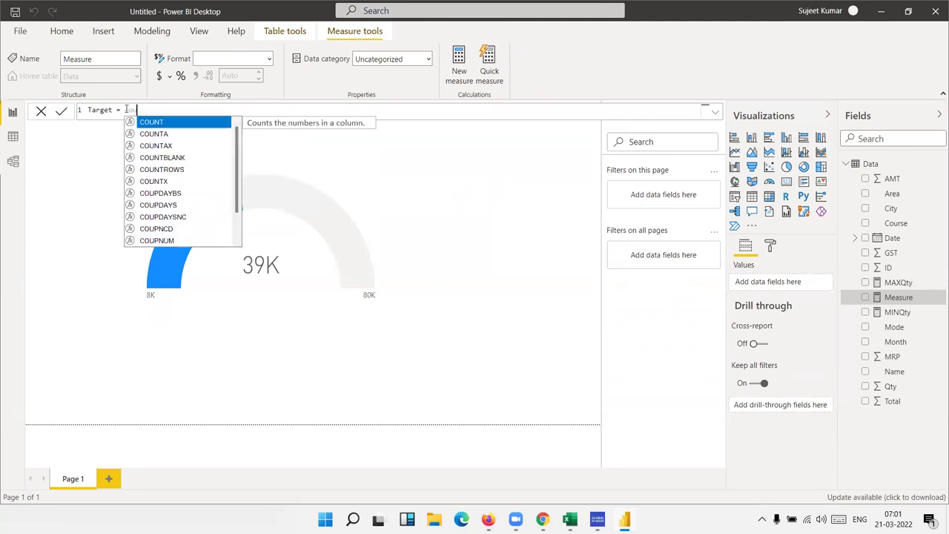
pyautogui.press('Tab')
pyautogui.write('q')
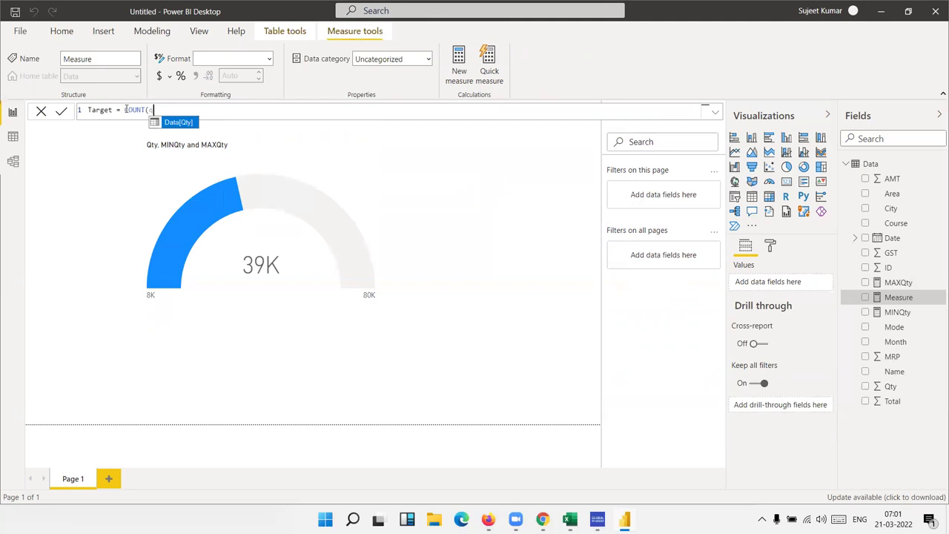
pyautogui.press('Tab')
pyautogui.write(')*')
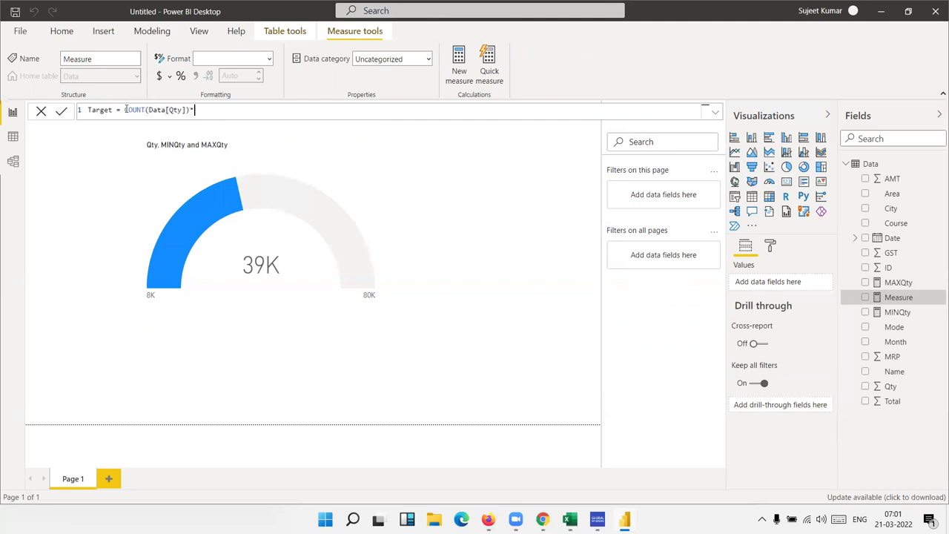
pyautogui.write('40')
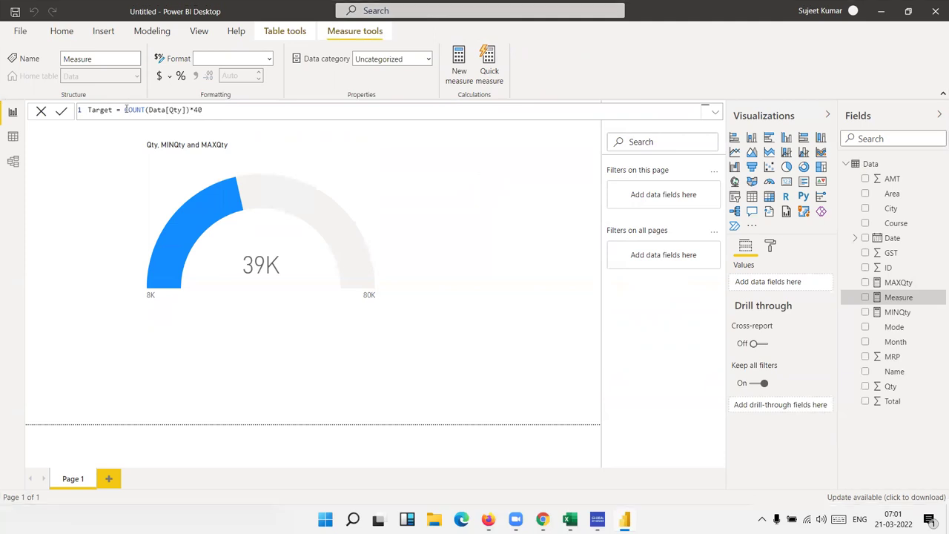
pyautogui.press('Return')
pyautogui.moveTo(897, 387); pyautogui.dragTo(295, 196)
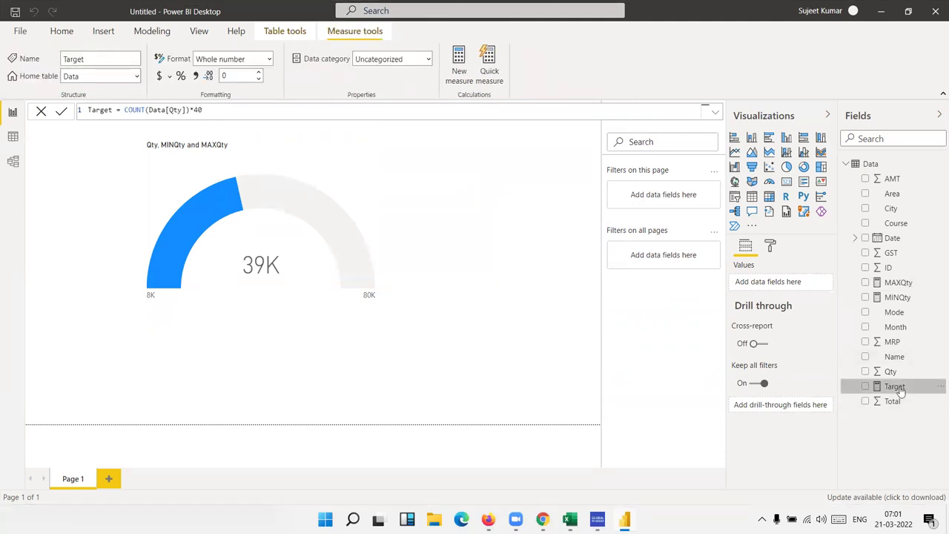
# Step: Set Target as the gauge's target value (32K marker) and move the gauge toward top-left
pyautogui.click(295, 196)
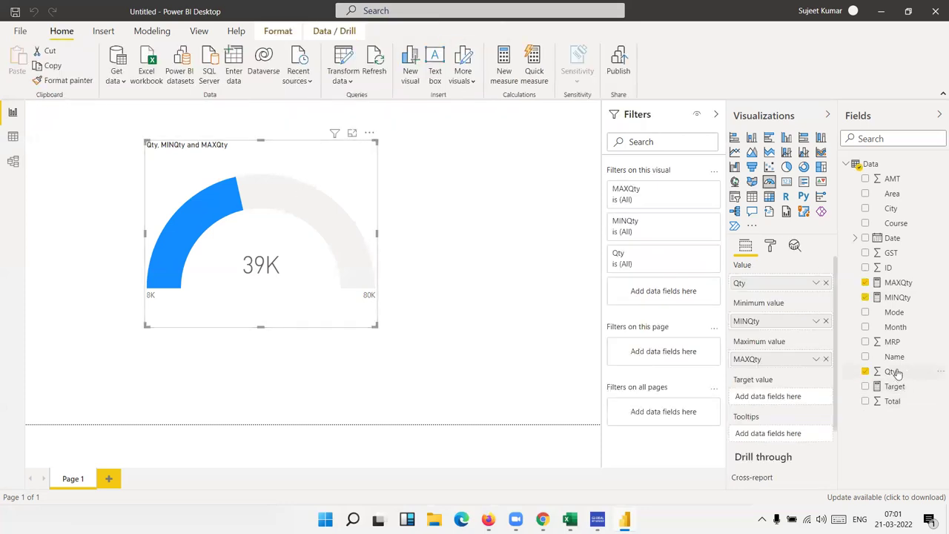
pyautogui.moveTo(895, 386)
pyautogui.mouseDown()
pyautogui.moveTo(764, 410)
pyautogui.moveTo(769, 400)
pyautogui.mouseUp()
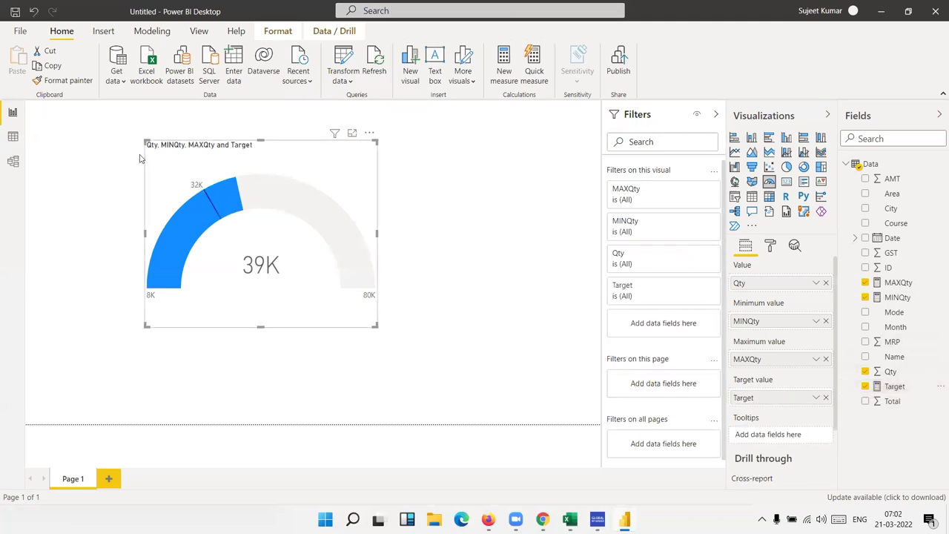
pyautogui.moveTo(131, 157); pyautogui.dragTo(61, 146)
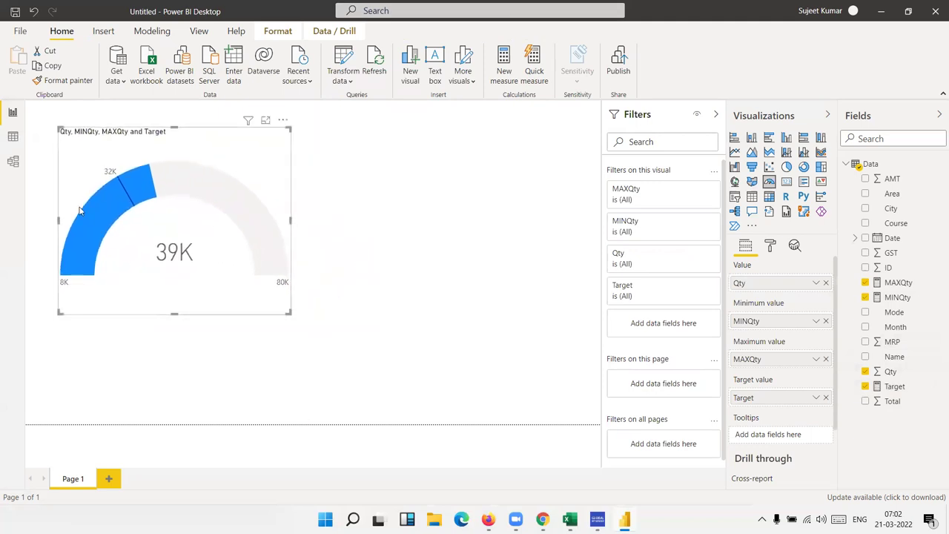
# Step: Show the gauge's Format options and browse its Gauge axis and Target cards
pyautogui.click(771, 245)
pyautogui.scroll(-2, 789, 312)
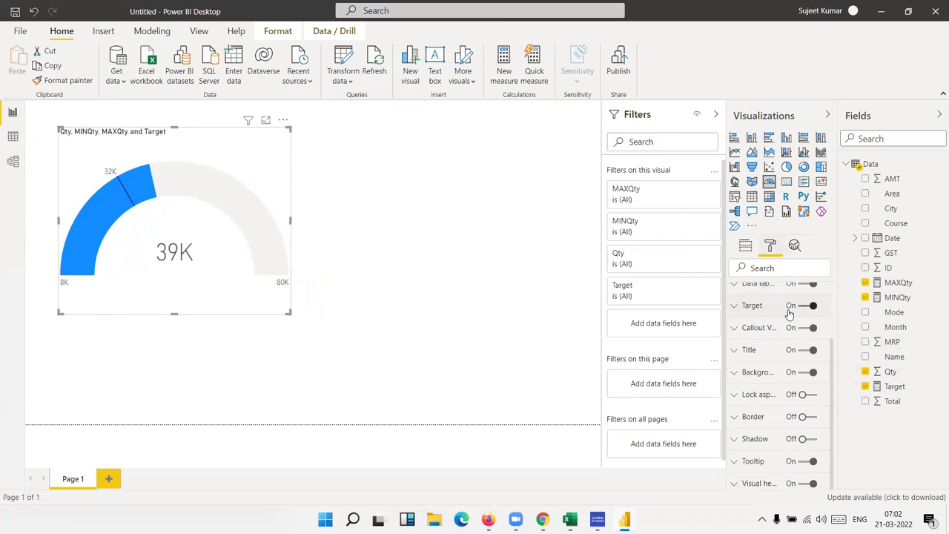
pyautogui.scroll(2, 789, 313)
pyautogui.scroll(-2, 789, 313)
pyautogui.scroll(2, 789, 312)
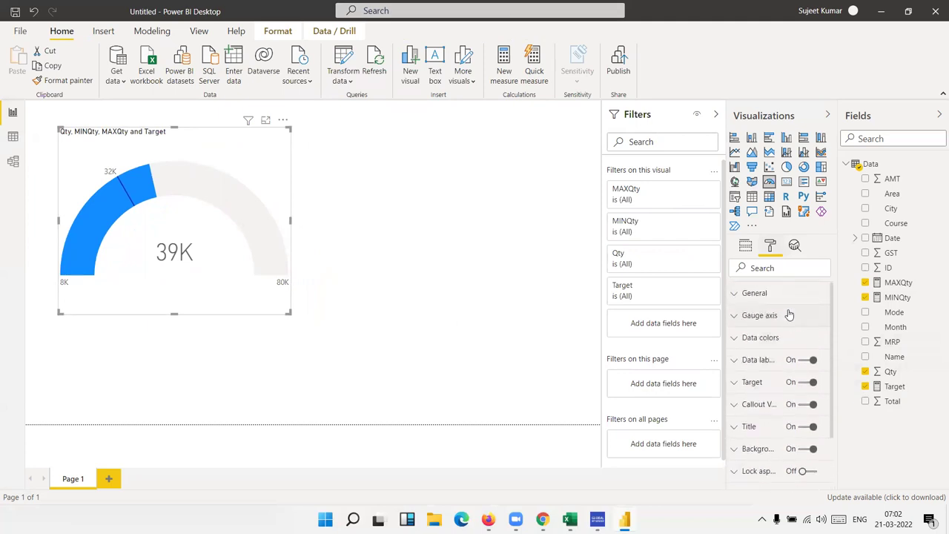
pyautogui.scroll(-2, 789, 312)
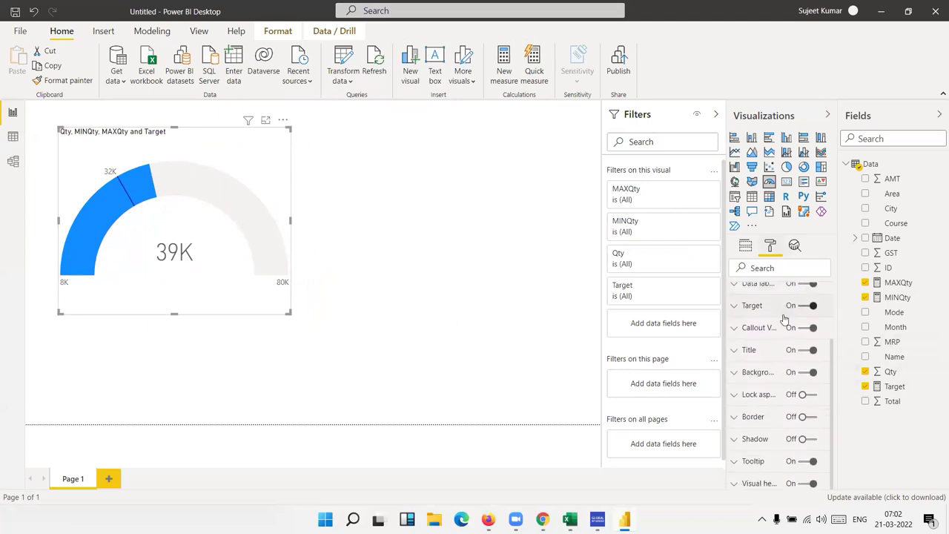
pyautogui.scroll(2, 755, 343)
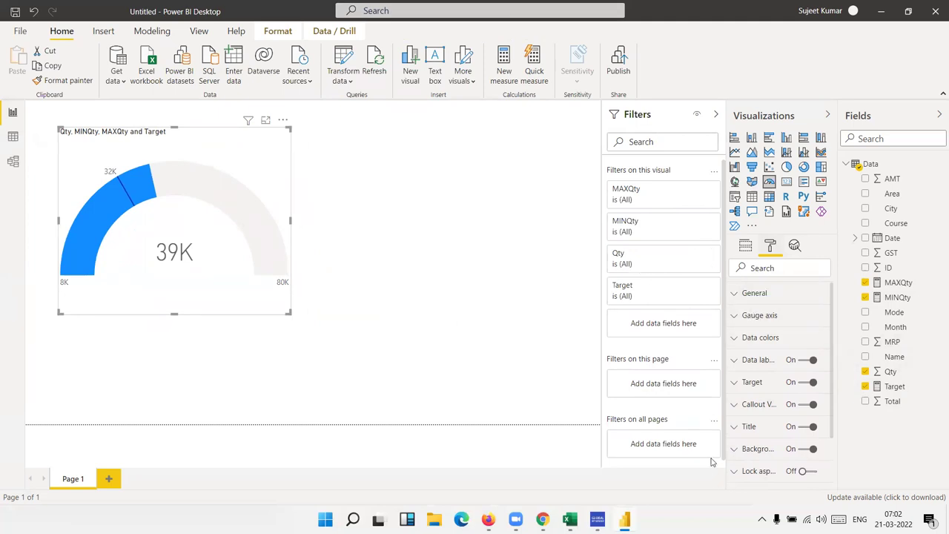
pyautogui.moveTo(542, 519)
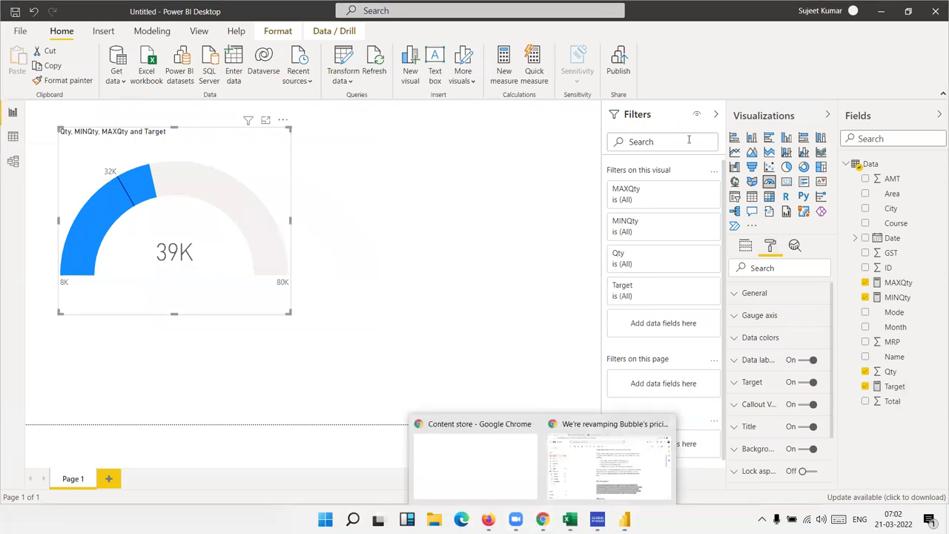
# Step: Open a new Chrome tab and go to the iptindia.com site
pyautogui.click(473, 442)
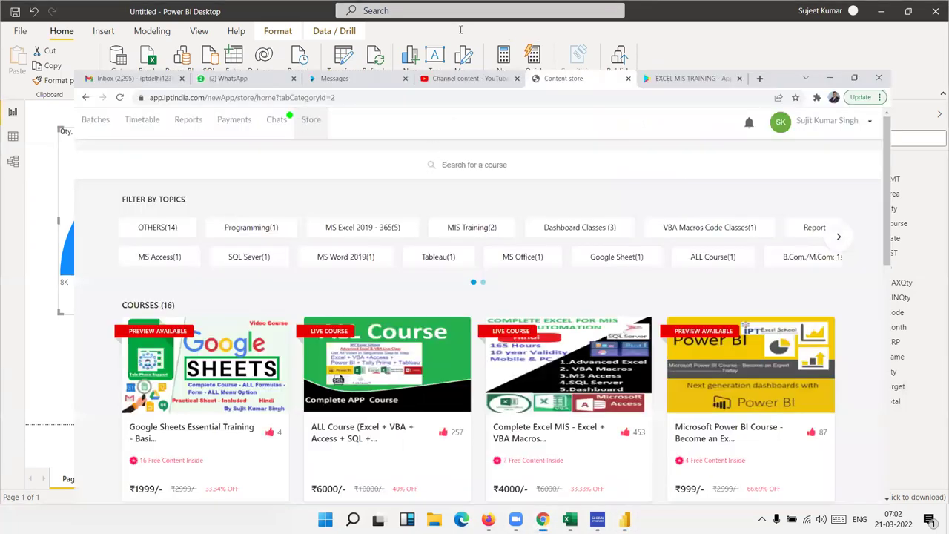
pyautogui.click(797, 22)
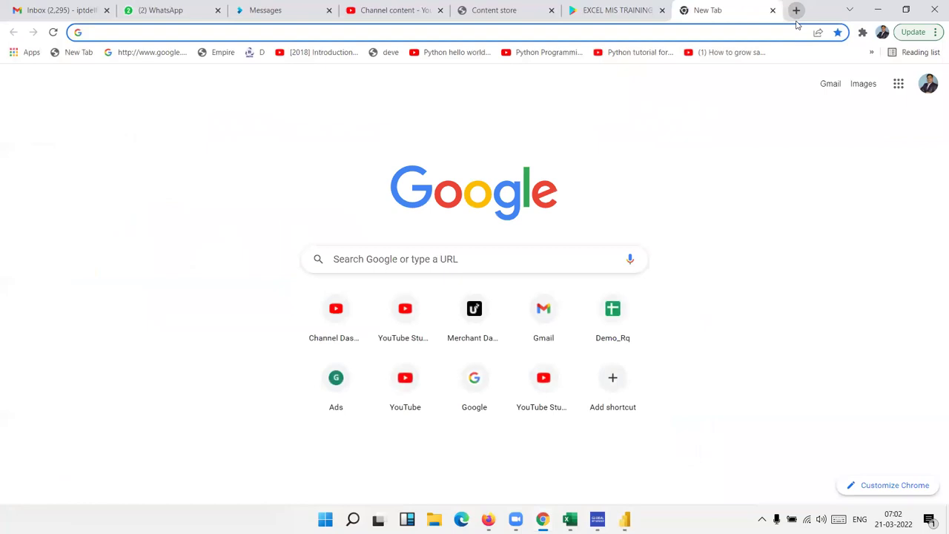
pyautogui.write('ipt')
pyautogui.press('Return')
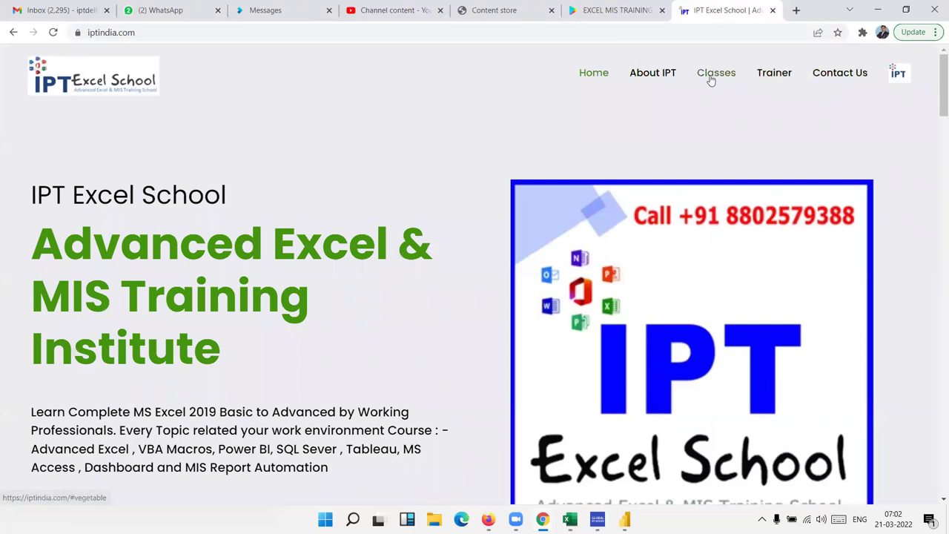
# Step: Navigate via Classes and live online classes to the Power BI Dashboard Creation course page
pyautogui.click(716, 74)
pyautogui.scroll(-5, 808, 206)
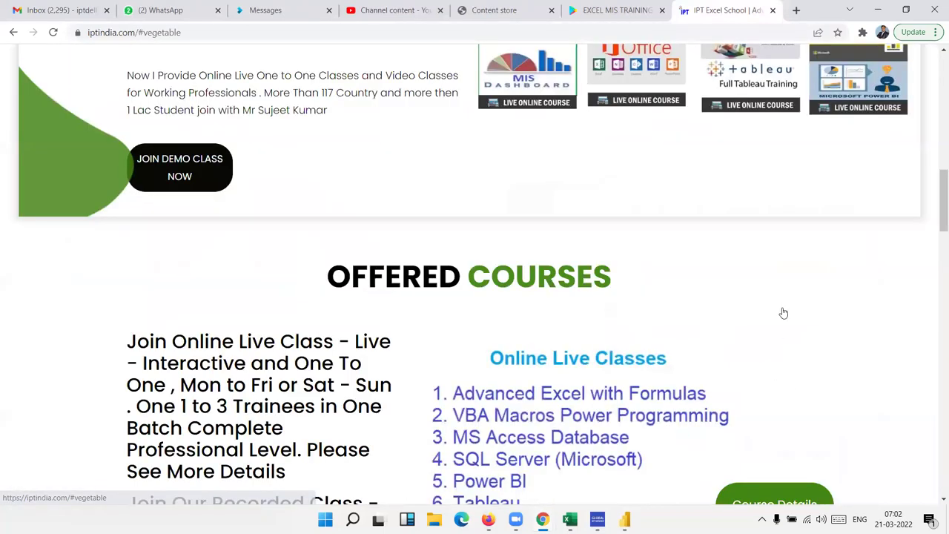
pyautogui.scroll(-3, 780, 313)
pyautogui.click(779, 295)
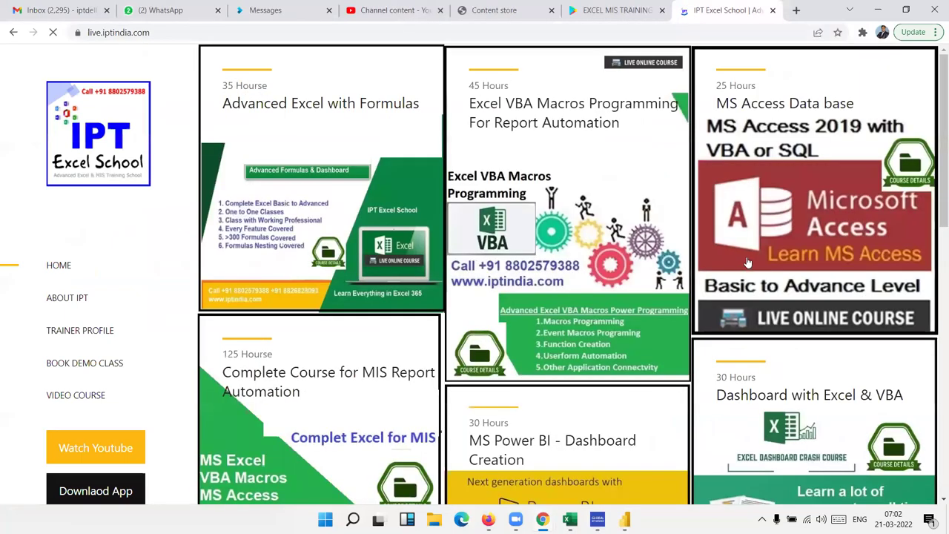
pyautogui.scroll(-3, 591, 276)
pyautogui.click(591, 277)
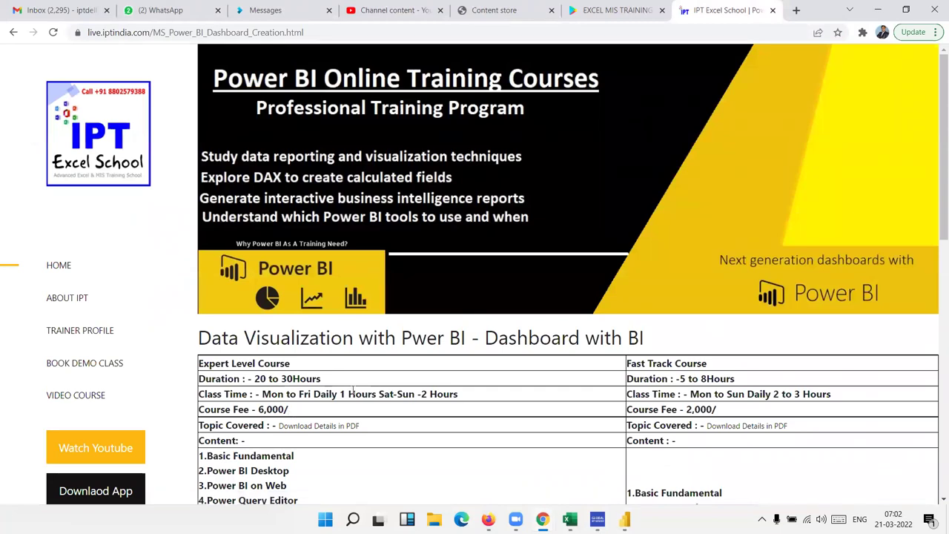
pyautogui.scroll(-3, 527, 415)
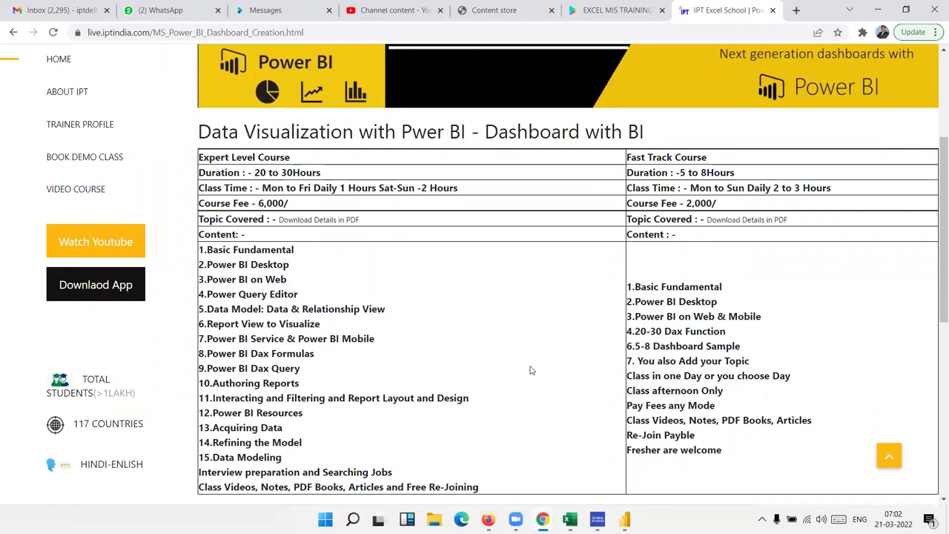
pyautogui.scroll(1, 606, 269)
pyautogui.scroll(2, 660, 207)
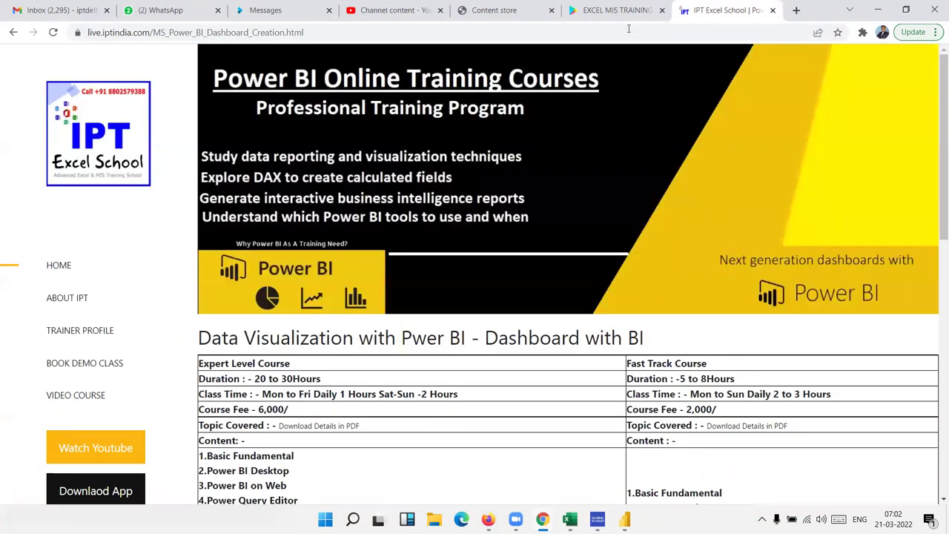
# Step: Highlight the EXCEL MIS TRAINING title on its Play Store listing, then go back to the Content store tab
pyautogui.click(619, 10)
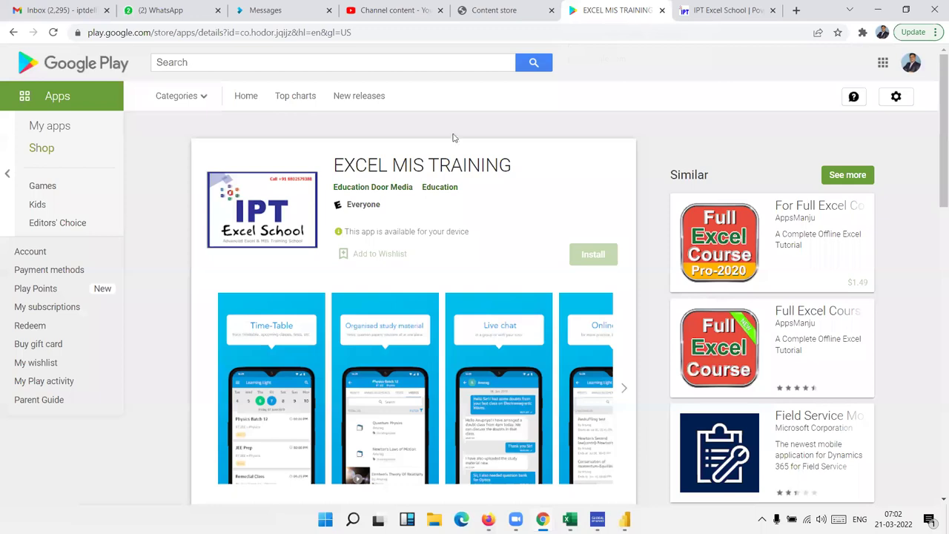
pyautogui.tripleClick(455, 170)
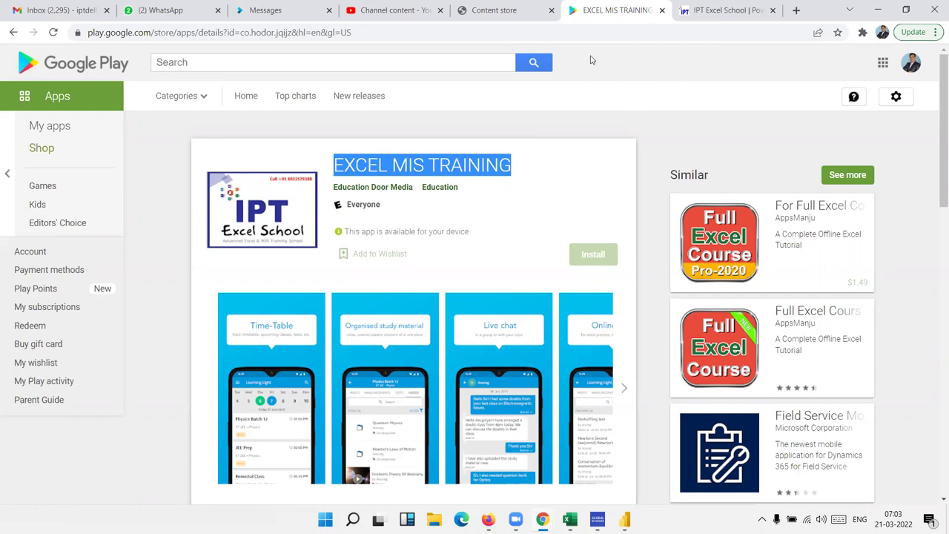
pyautogui.click(481, 13)
# Step: Open the Microsoft Power BI course and show its Content list
pyautogui.click(194, 33)
pyautogui.write('app')
pyautogui.press('Right')
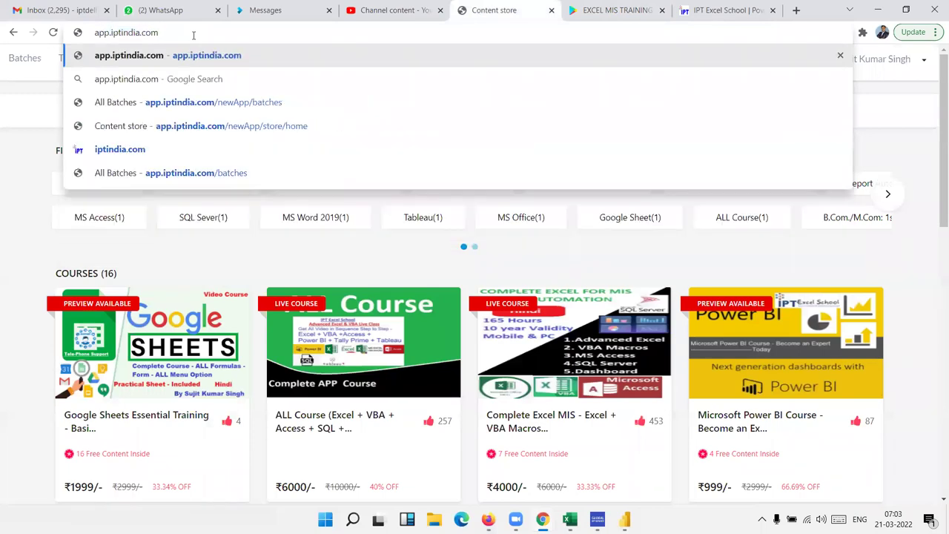
pyautogui.press('Escape')
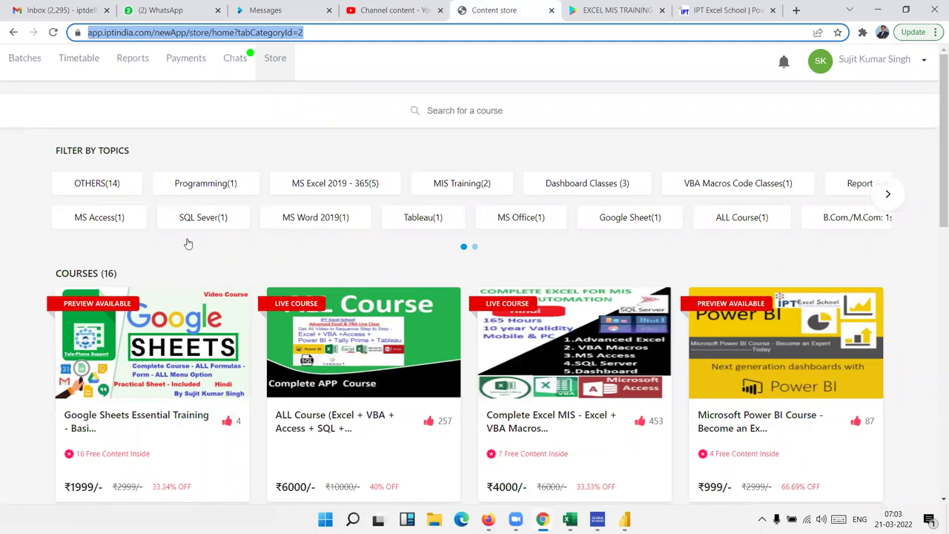
pyautogui.click(776, 351)
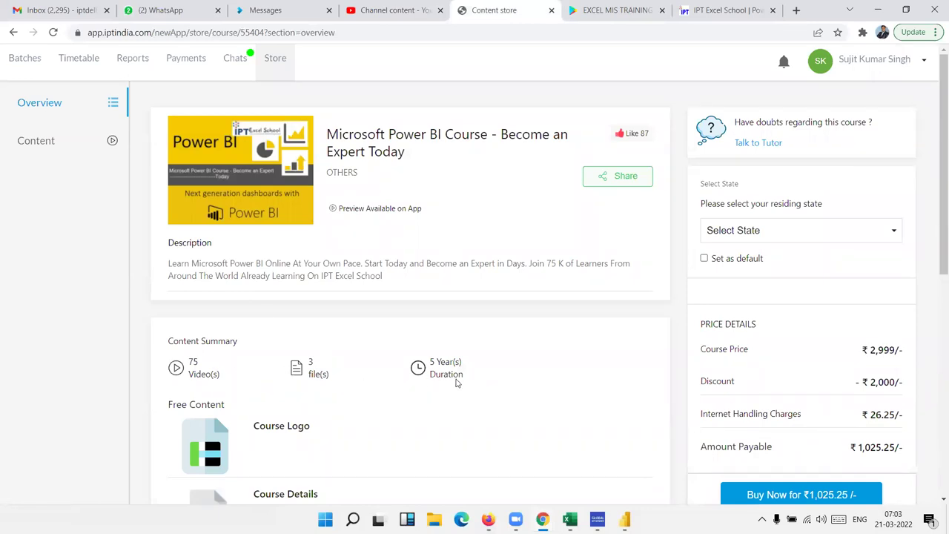
pyautogui.click(56, 141)
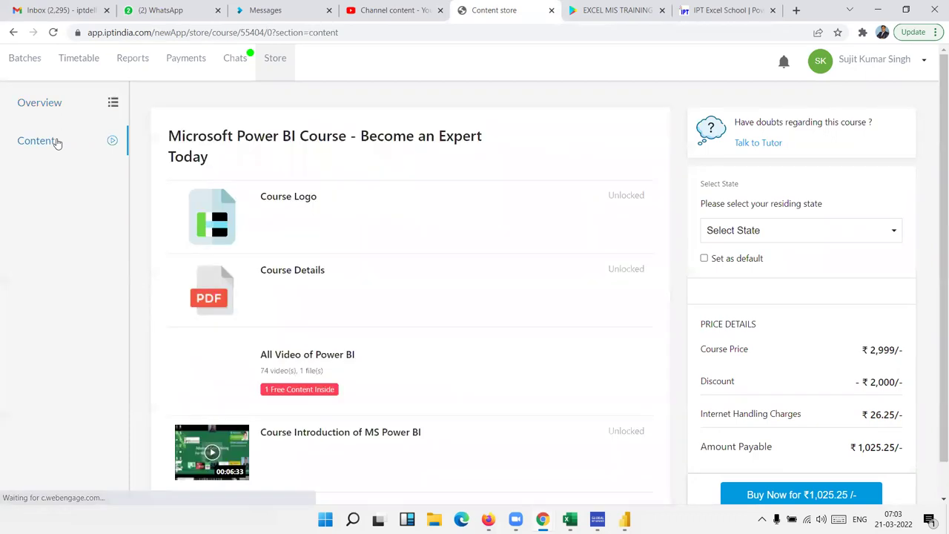
# Step: Go through All Video of Power BI to the 1.Power BI Part -1 lessons, then show the desktop
pyautogui.scroll(-1, 417, 271)
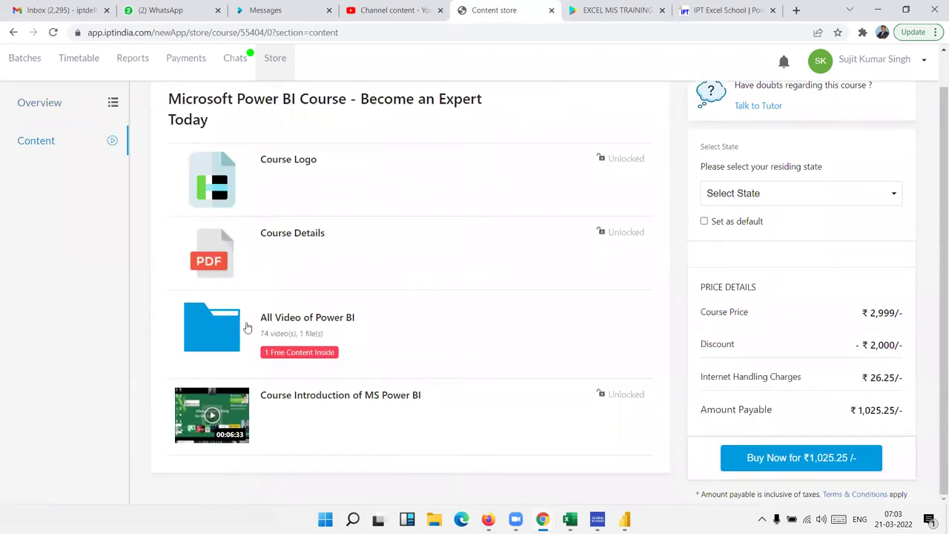
pyautogui.click(264, 326)
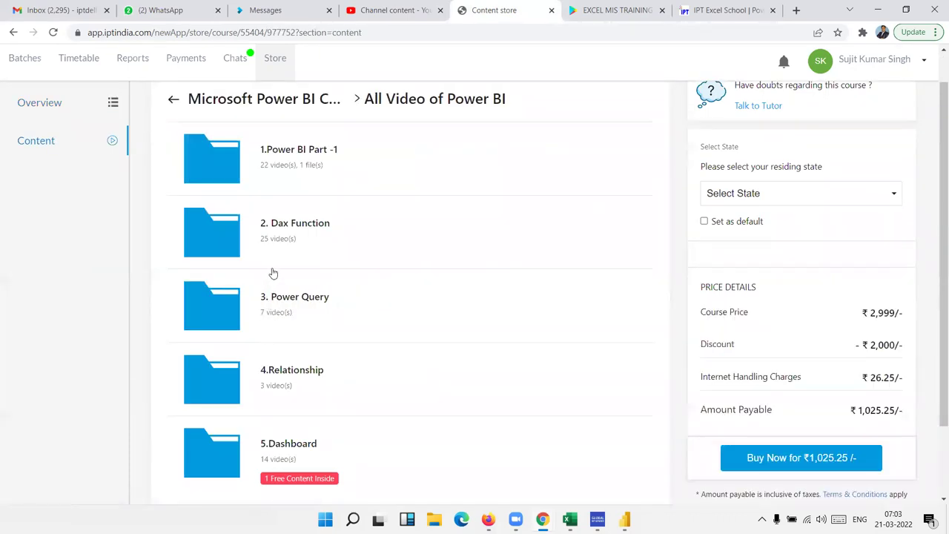
pyautogui.scroll(-2, 272, 271)
pyautogui.scroll(3, 272, 272)
pyautogui.click(214, 198)
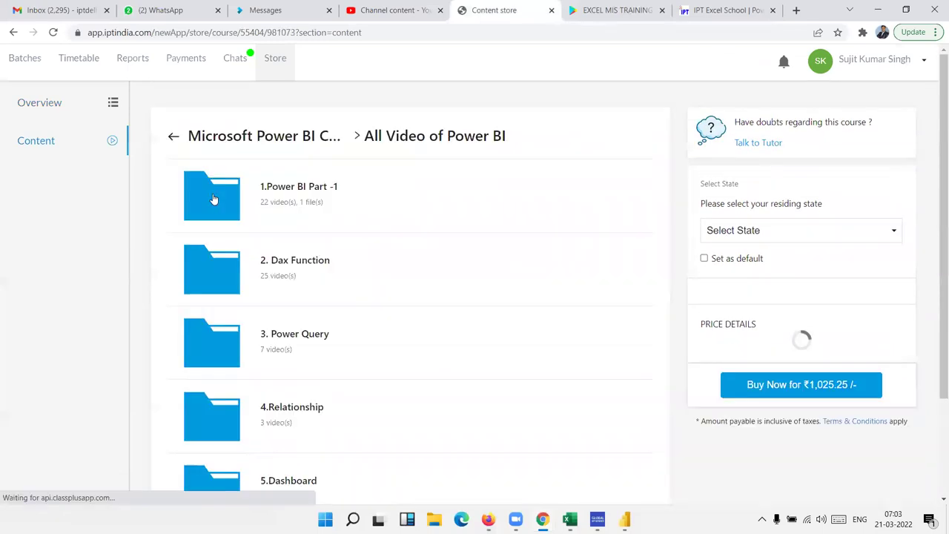
pyautogui.scroll(-10, 260, 326)
pyautogui.scroll(-2, 259, 324)
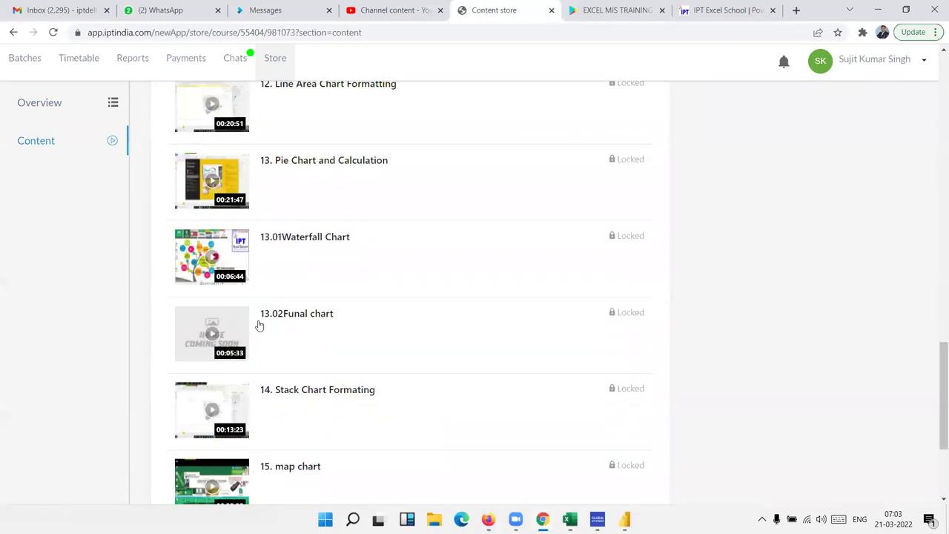
pyautogui.scroll(4, 258, 321)
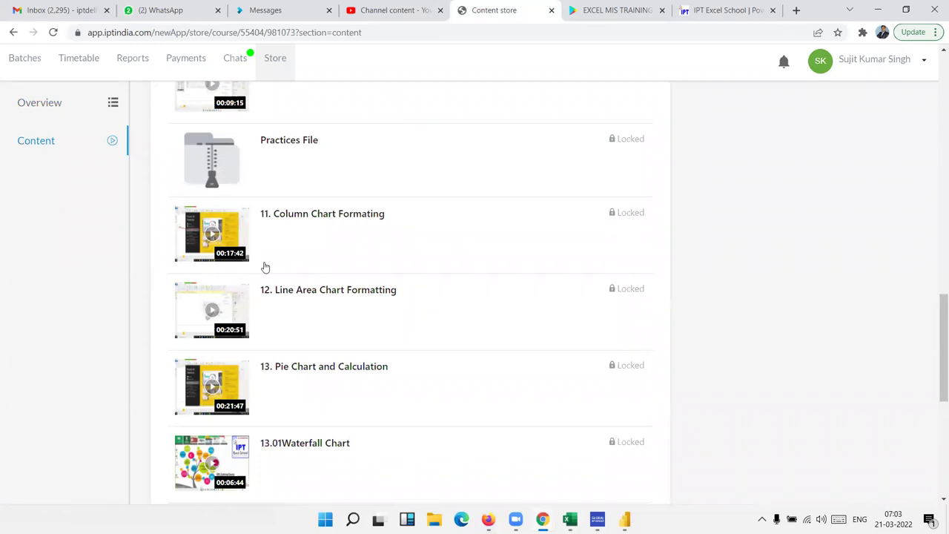
pyautogui.scroll(-3, 264, 265)
pyautogui.scroll(5, 276, 359)
pyautogui.scroll(1, 276, 360)
pyautogui.scroll(6, 276, 355)
pyautogui.scroll(2, 276, 353)
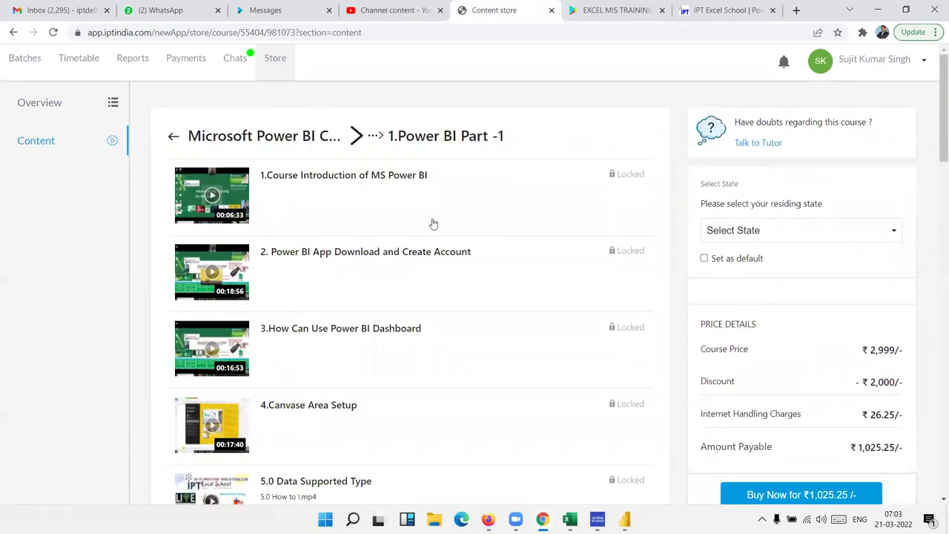
pyautogui.press('super+d')
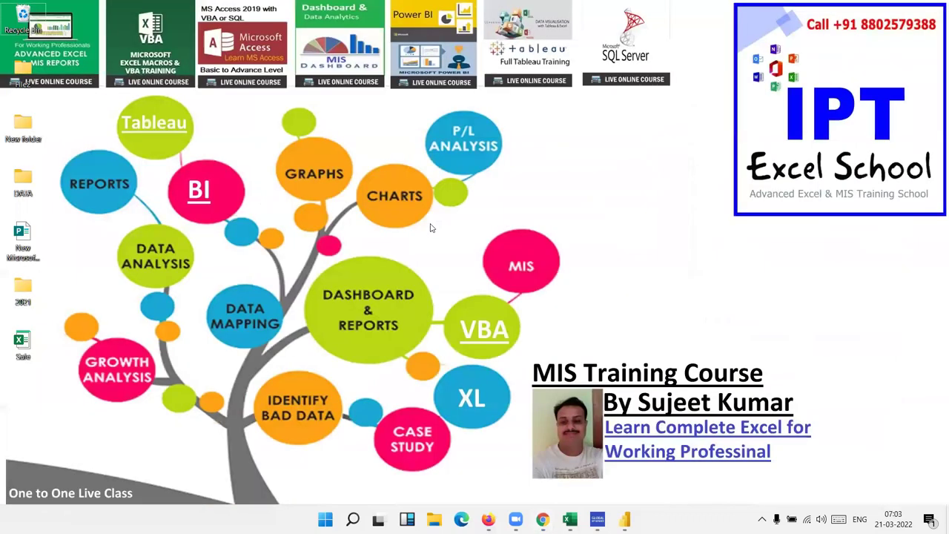